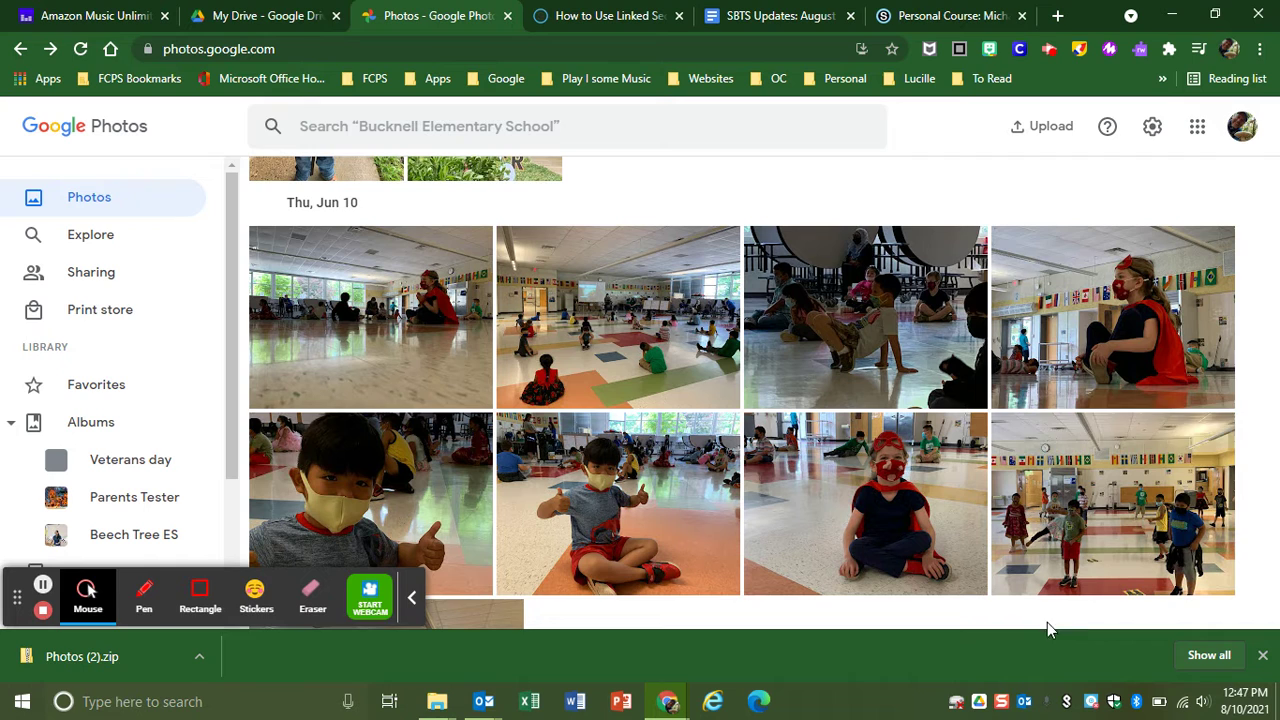
# Open Google Photos in a new tab from the Google apps list, close the older tab, and show the library.
pyautogui.click(1197, 128)
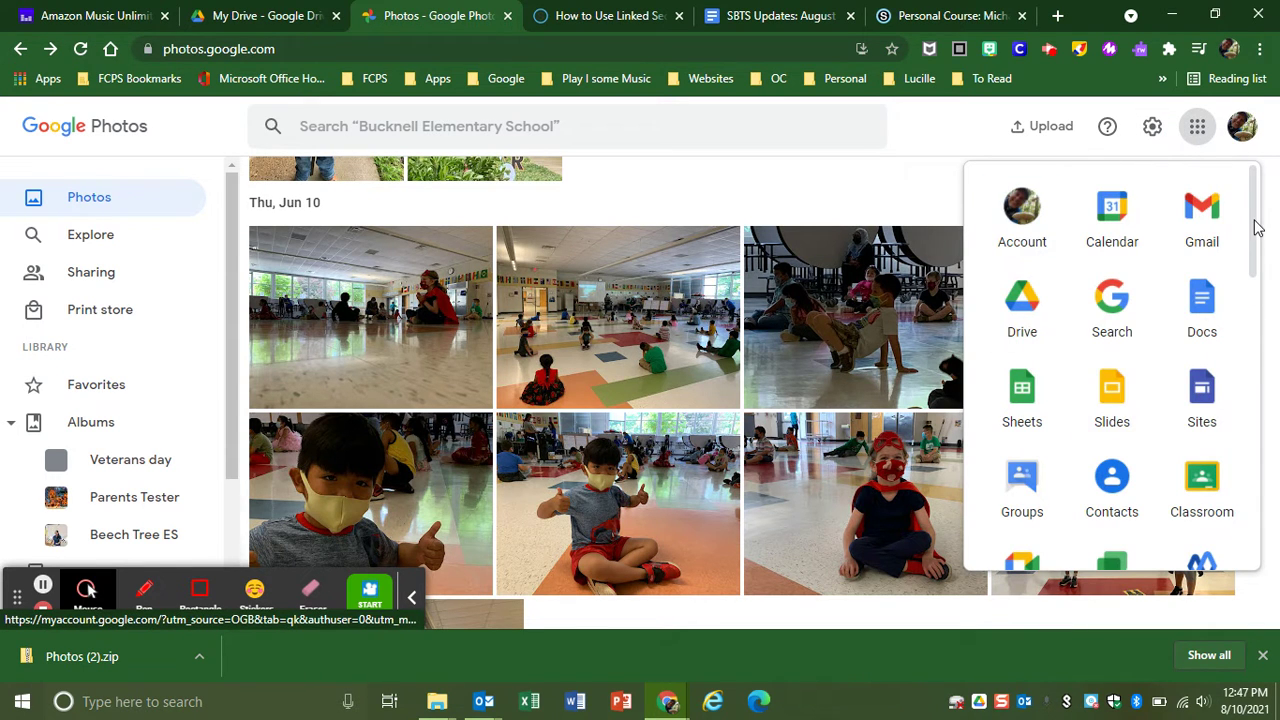
pyautogui.moveTo(1251, 229); pyautogui.dragTo(1251, 286)
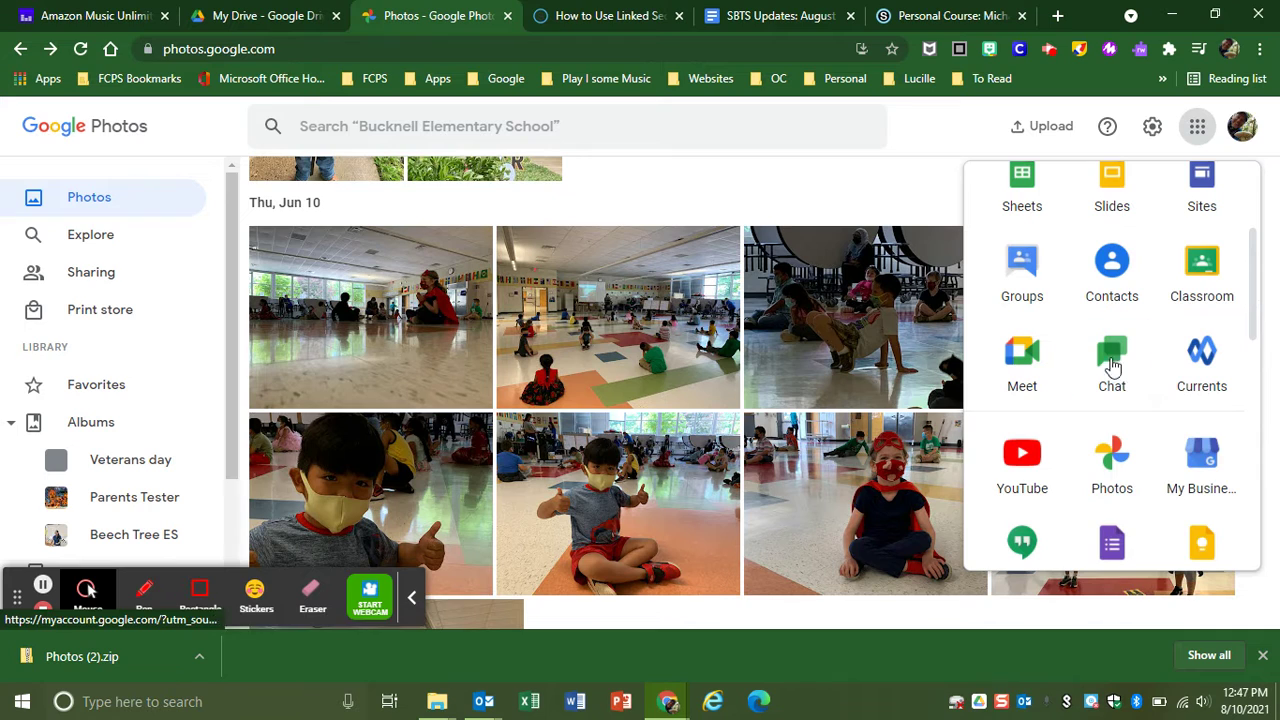
pyautogui.click(1092, 465)
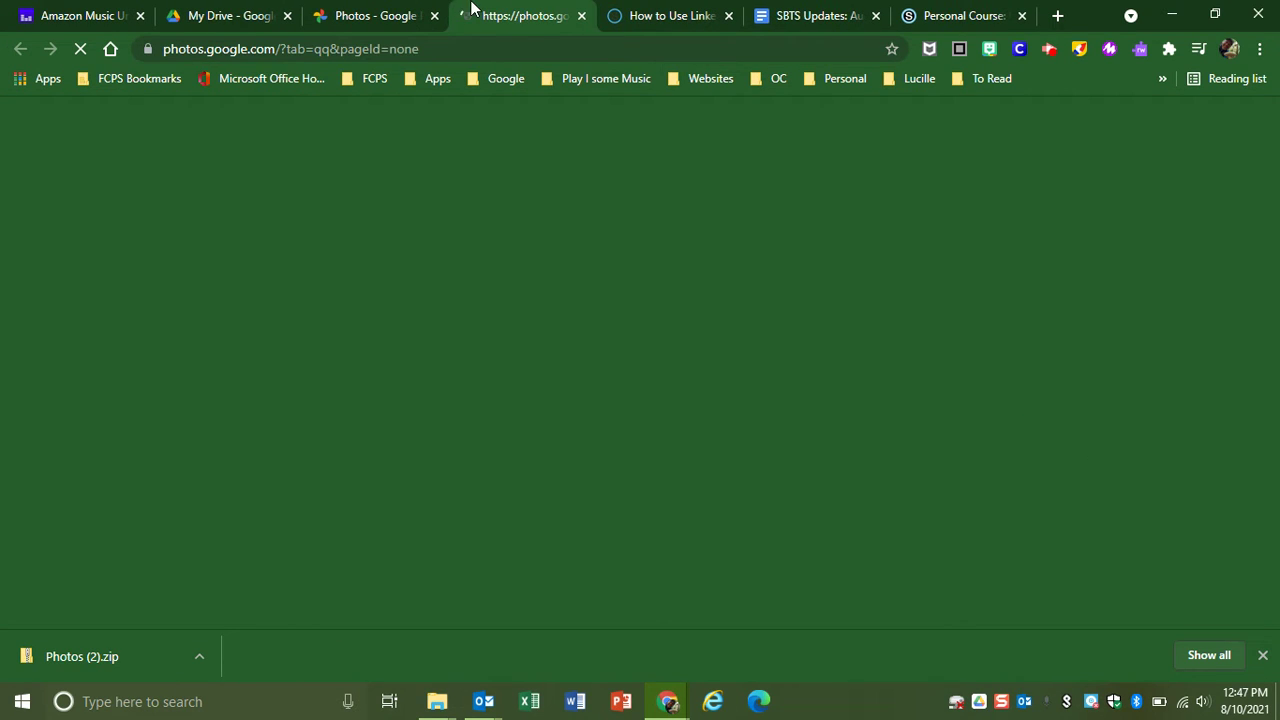
pyautogui.click(434, 15)
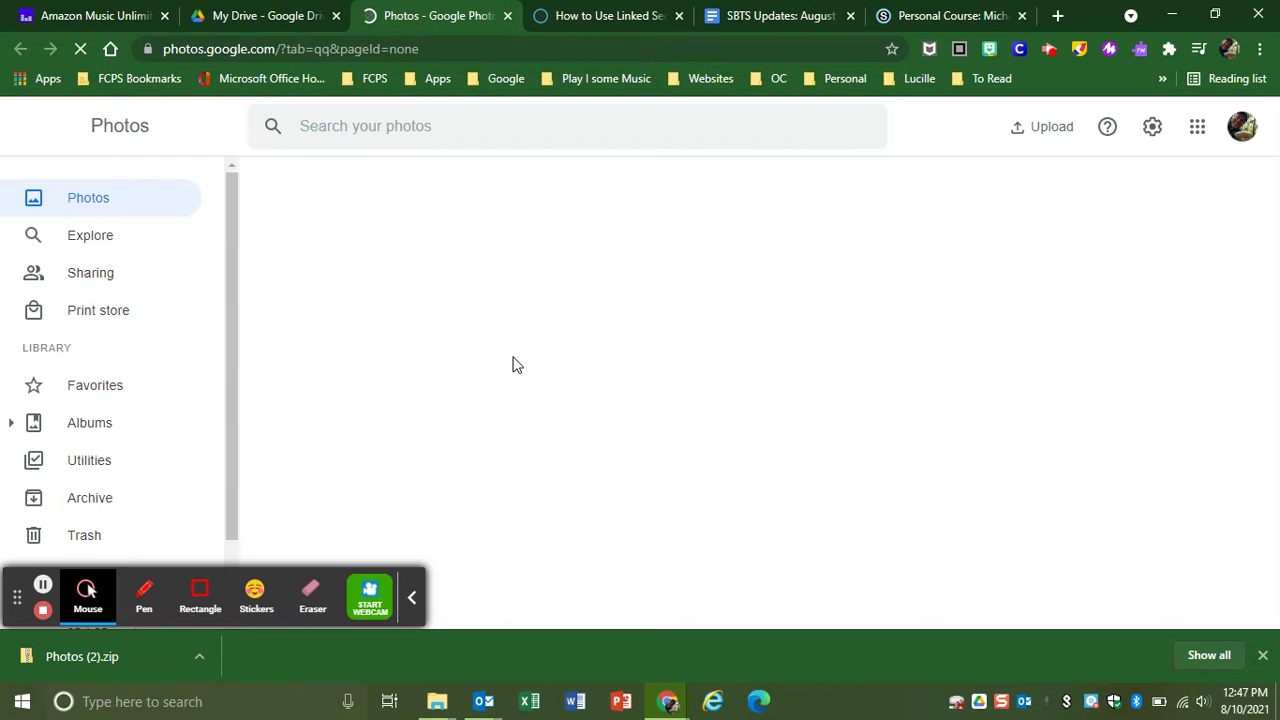
pyautogui.click(409, 598)
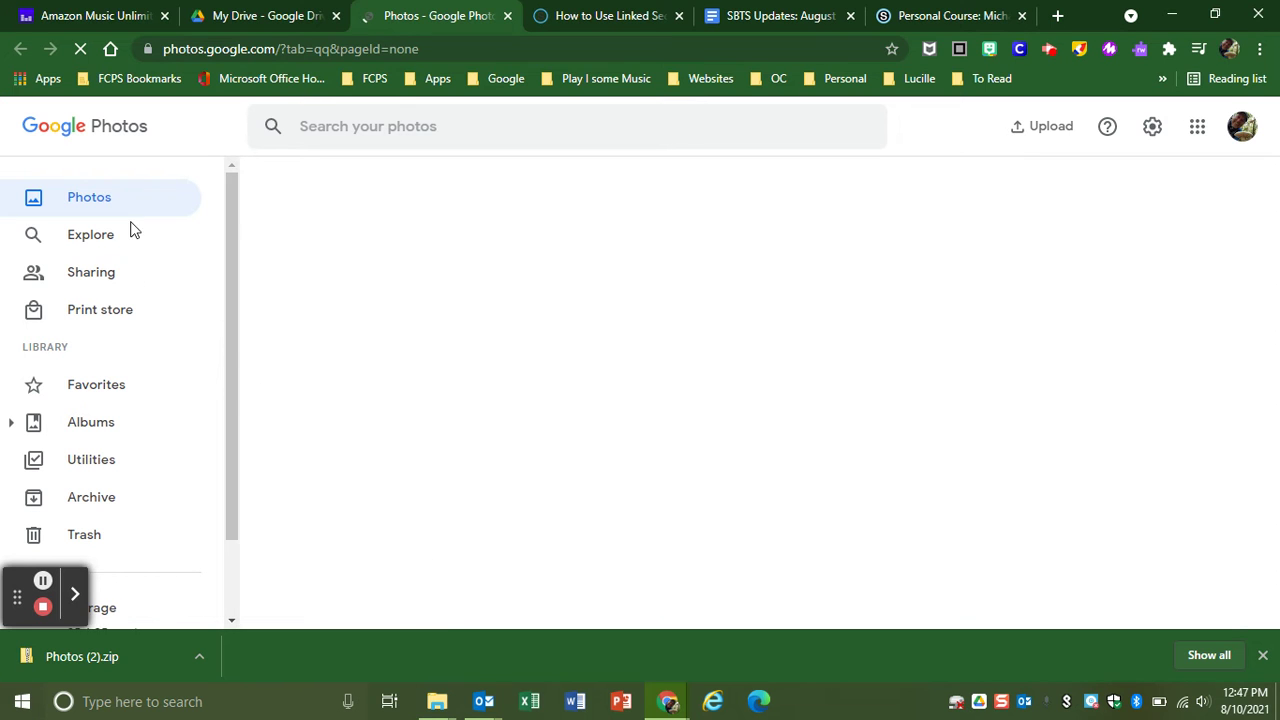
pyautogui.click(103, 192)
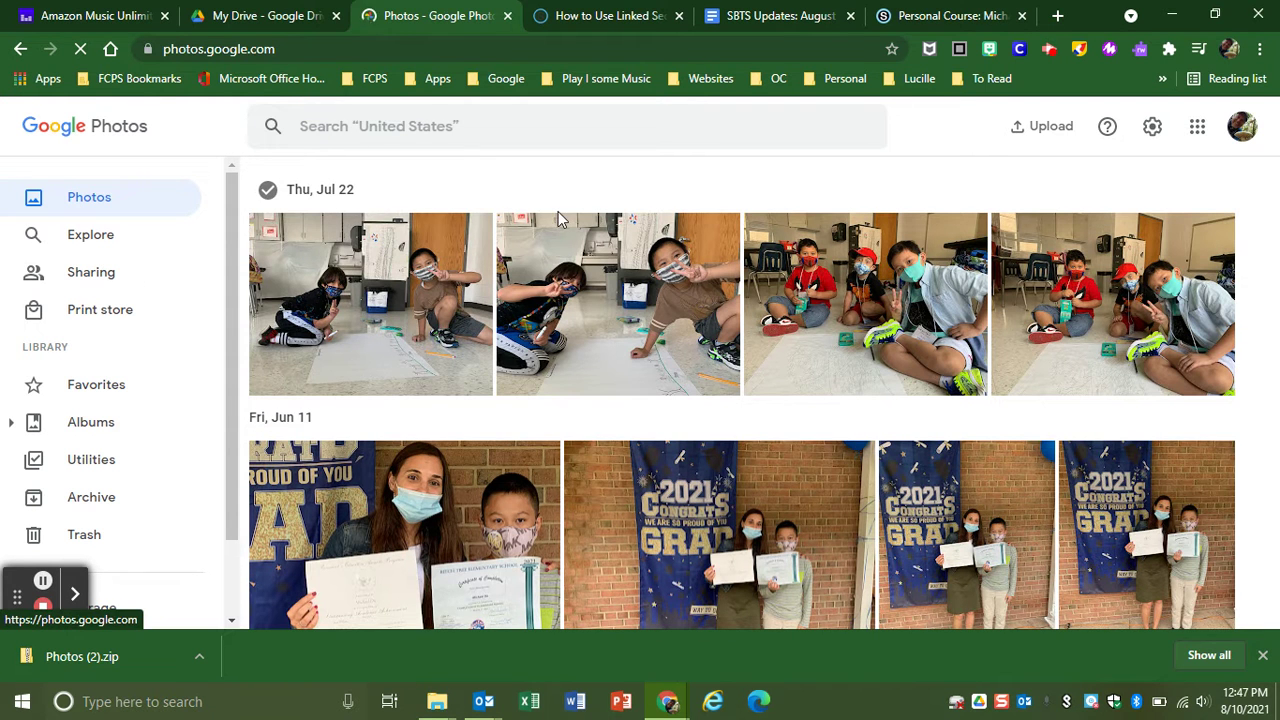
# Select the Thu Jul 22, Fri Jun 11 and Thu Jun 10 photo groups (49 photos) and download them.
pyautogui.click(268, 191)
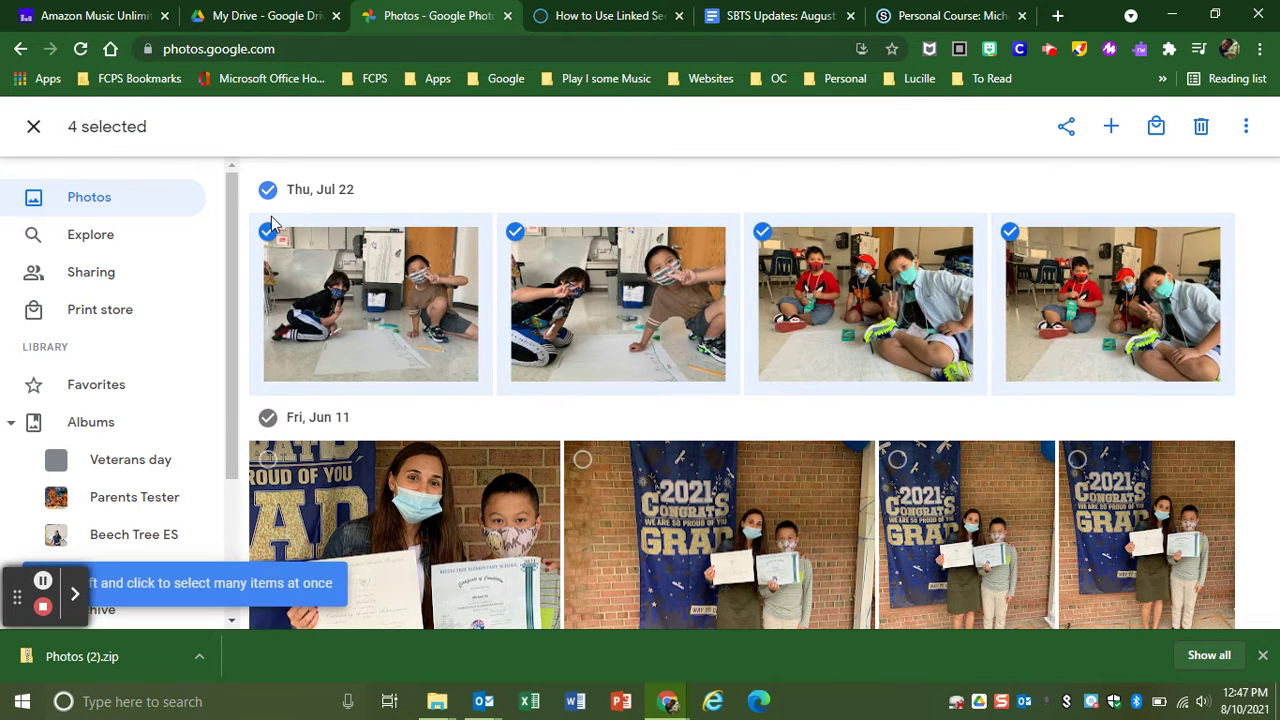
pyautogui.click(263, 423)
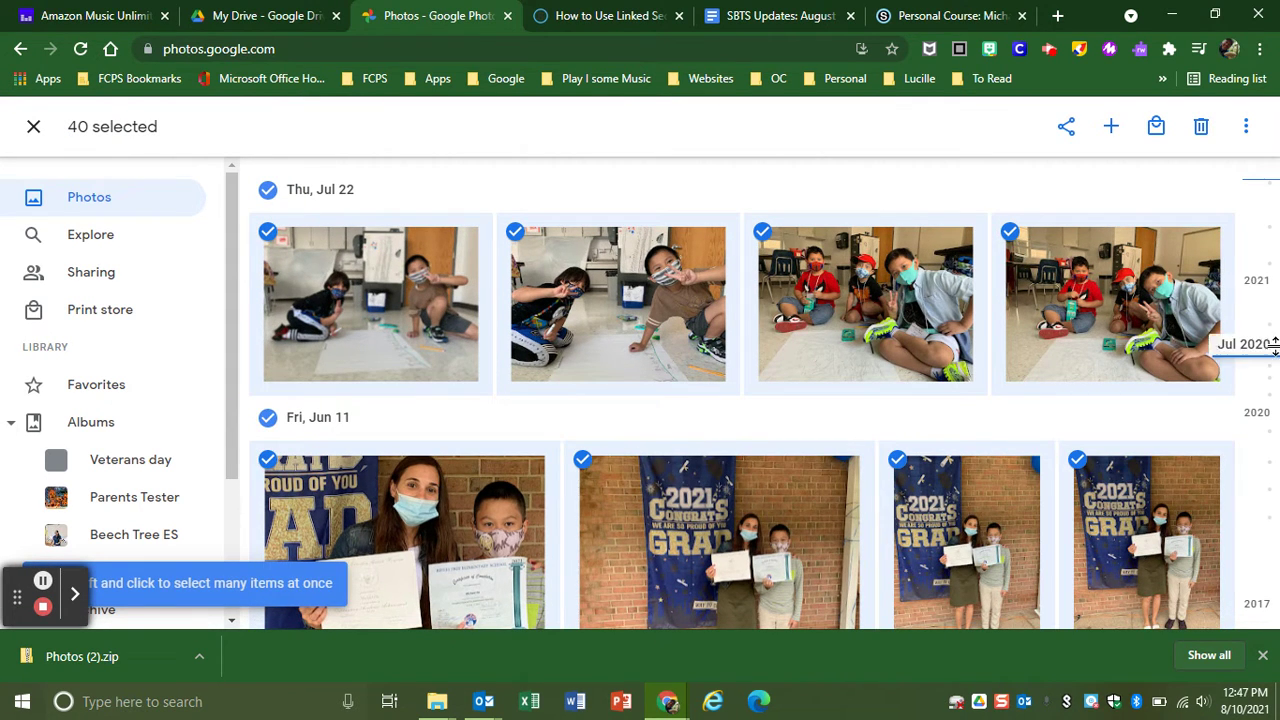
pyautogui.scroll(-10, 1247, 277)
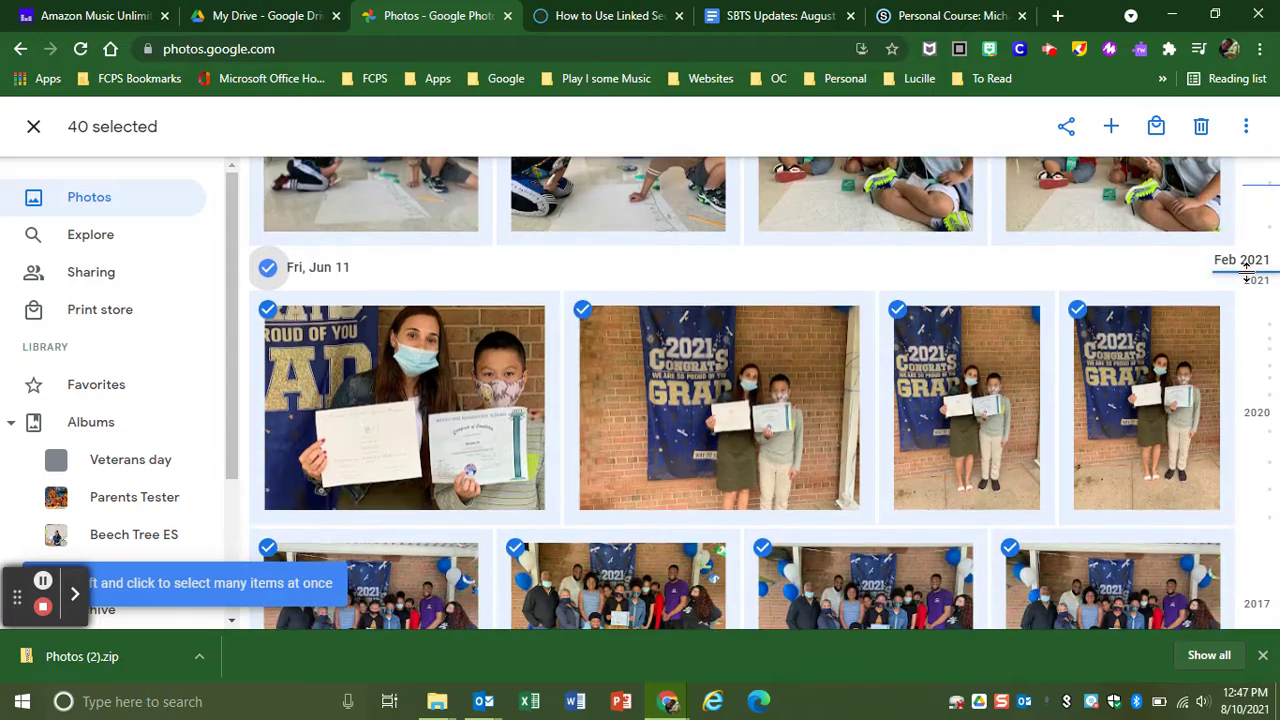
pyautogui.scroll(-10, 1247, 277)
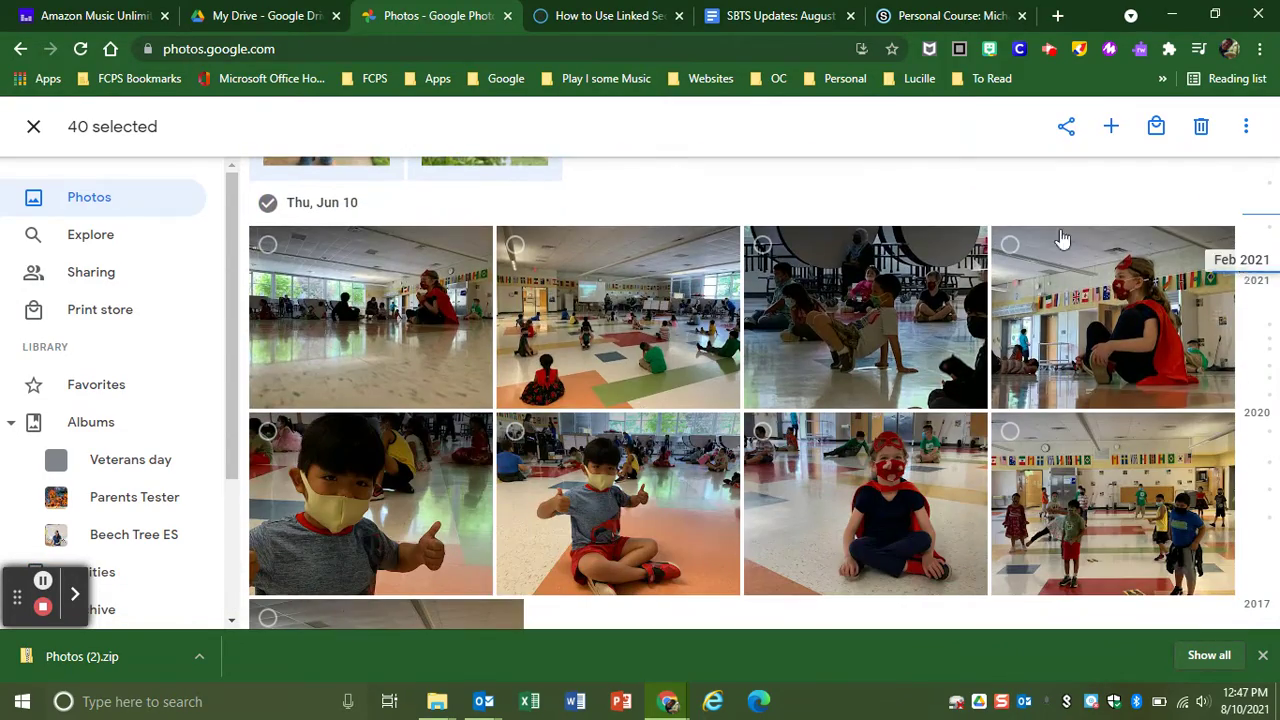
pyautogui.click(267, 202)
pyautogui.click(1246, 128)
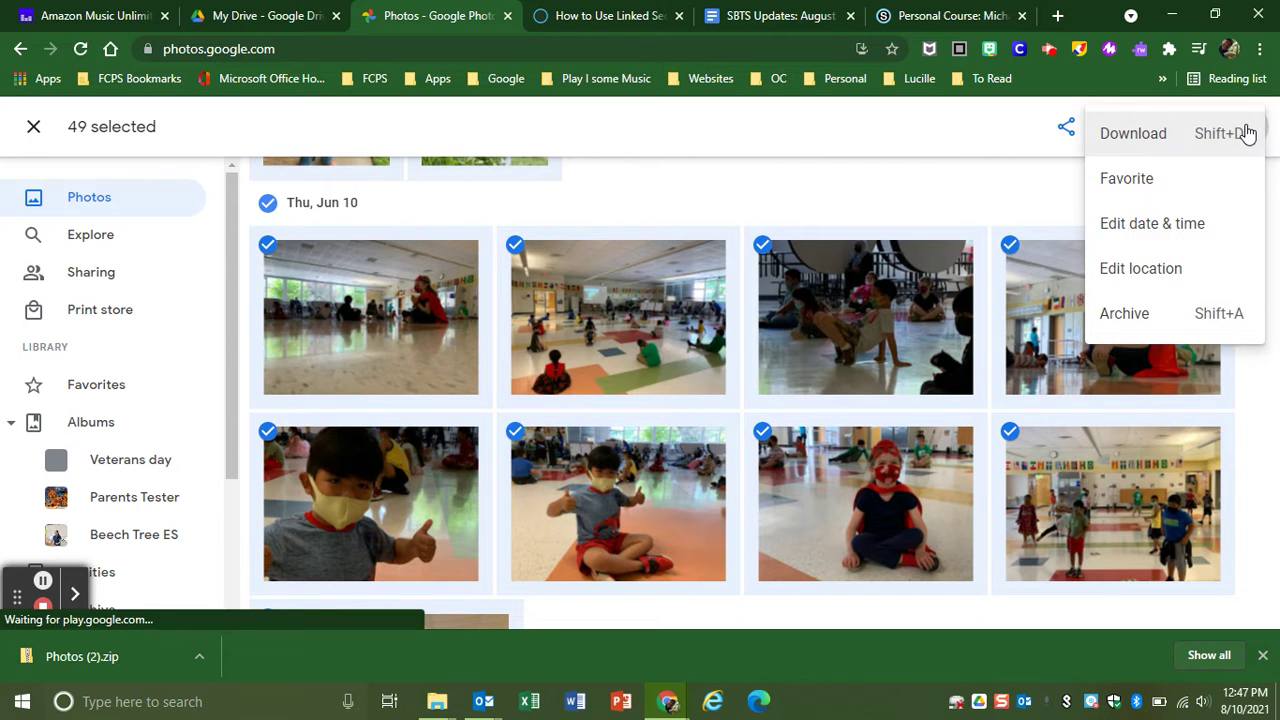
pyautogui.click(1121, 131)
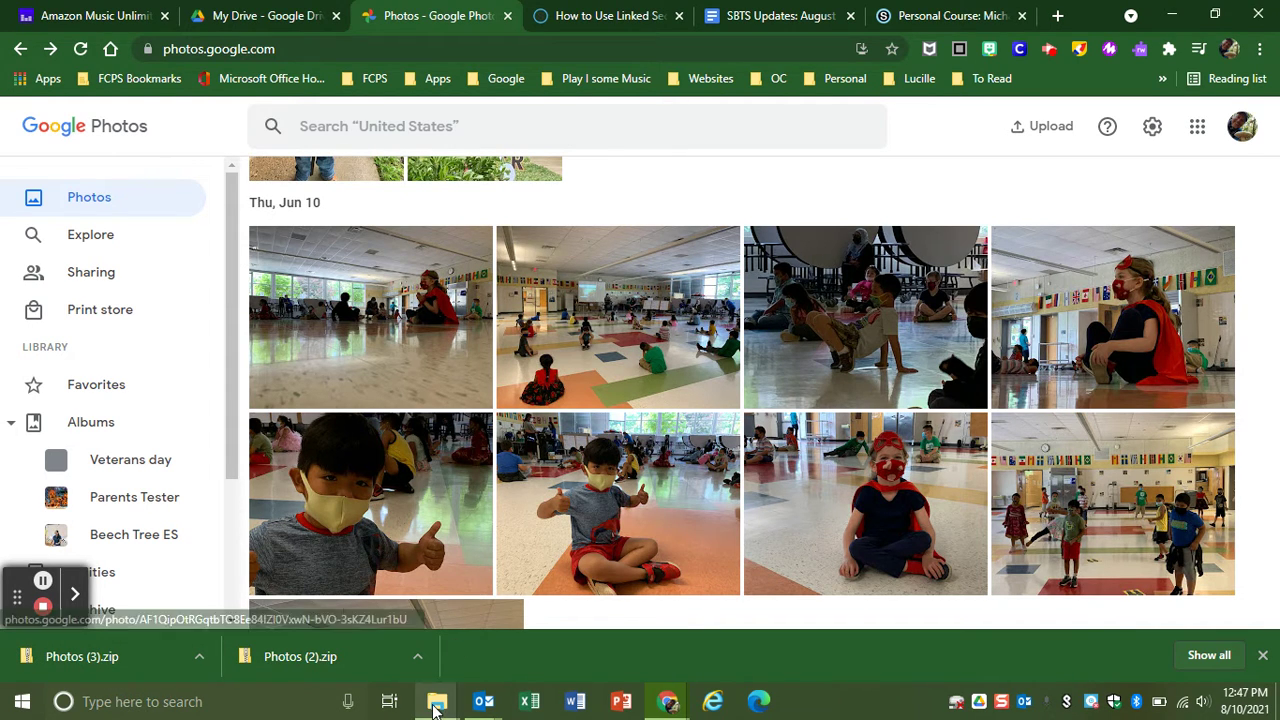
# Bring the Downloads File Explorer window forward and show the Downloads folder containing Photos (3).zip.
pyautogui.moveTo(436, 706)
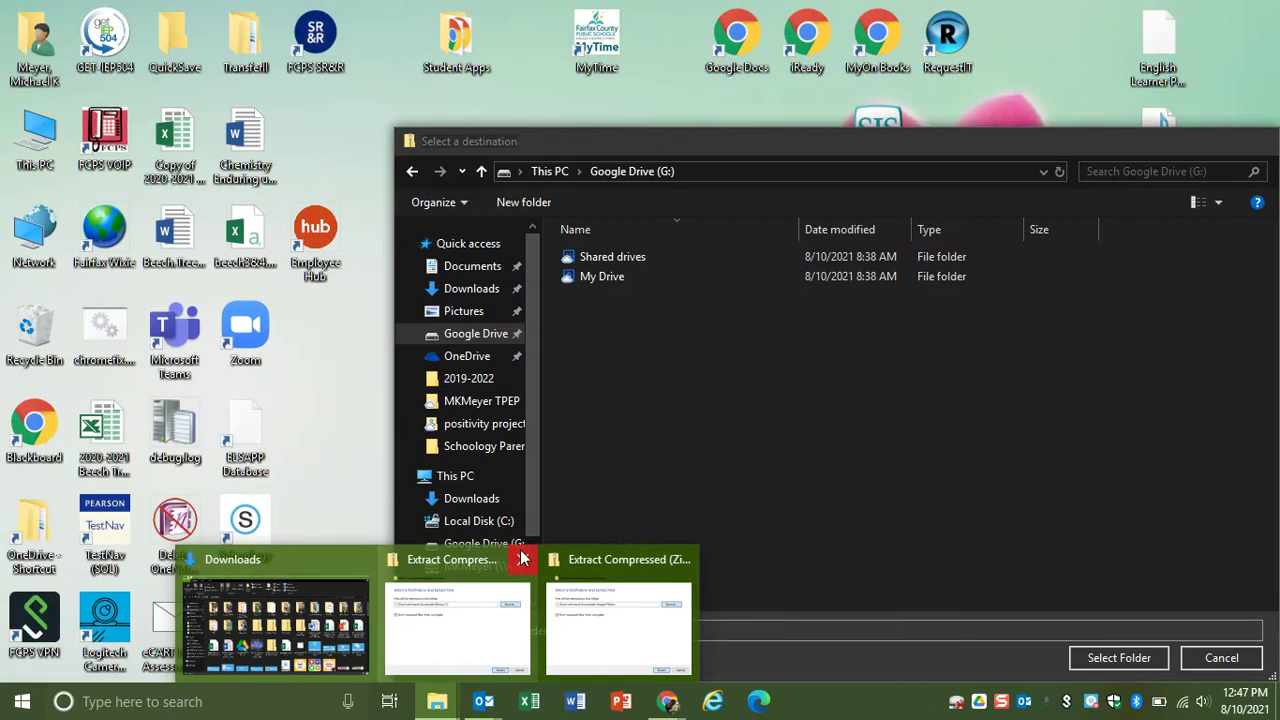
pyautogui.click(520, 560)
pyautogui.moveTo(437, 703)
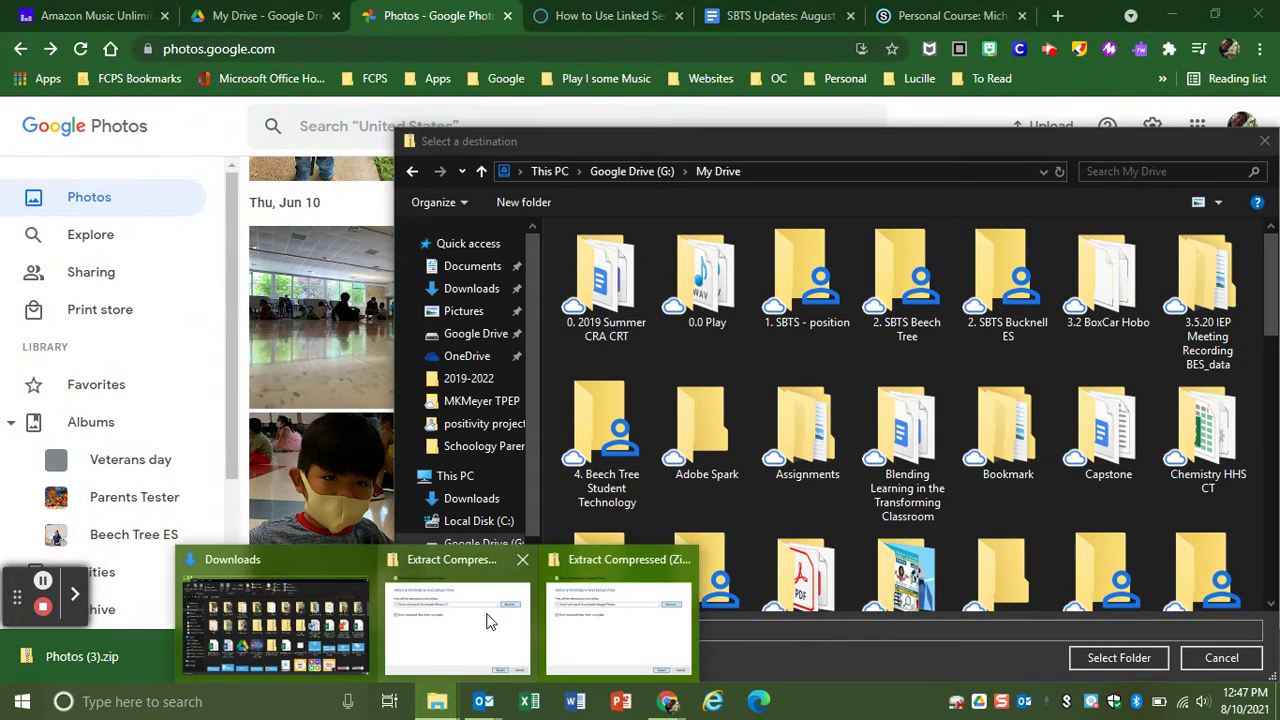
pyautogui.click(308, 572)
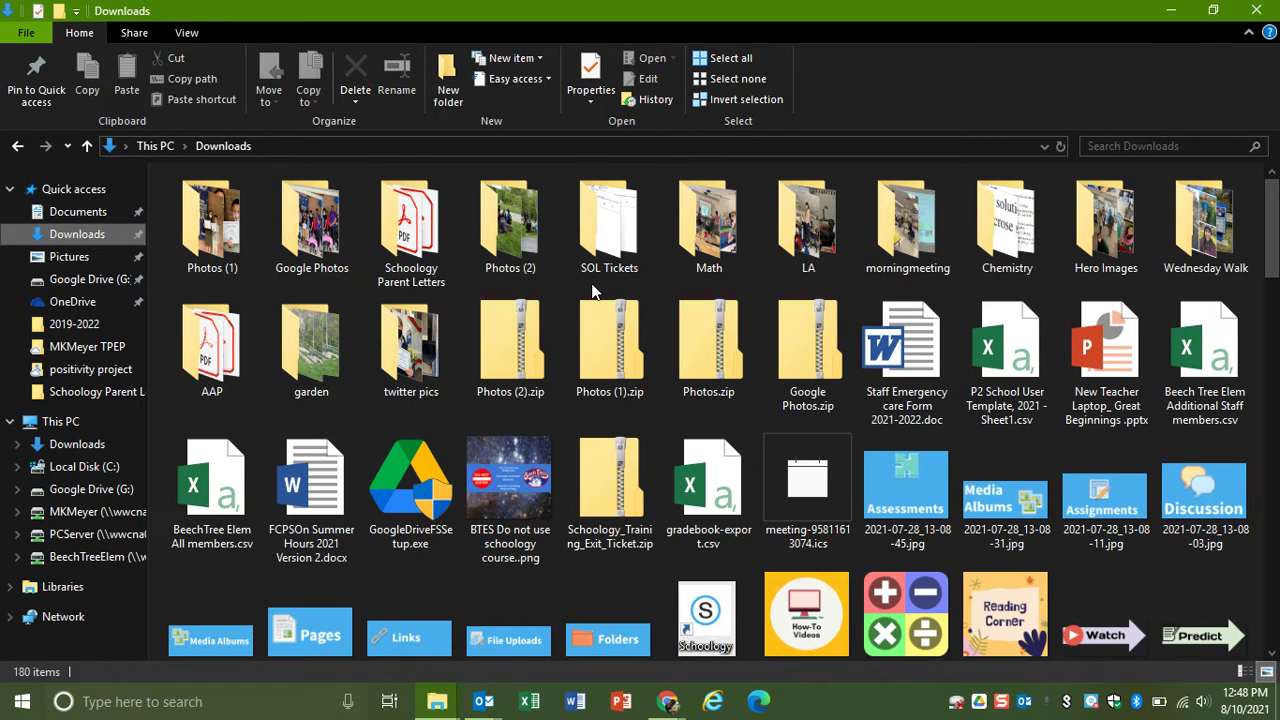
pyautogui.click(45, 260)
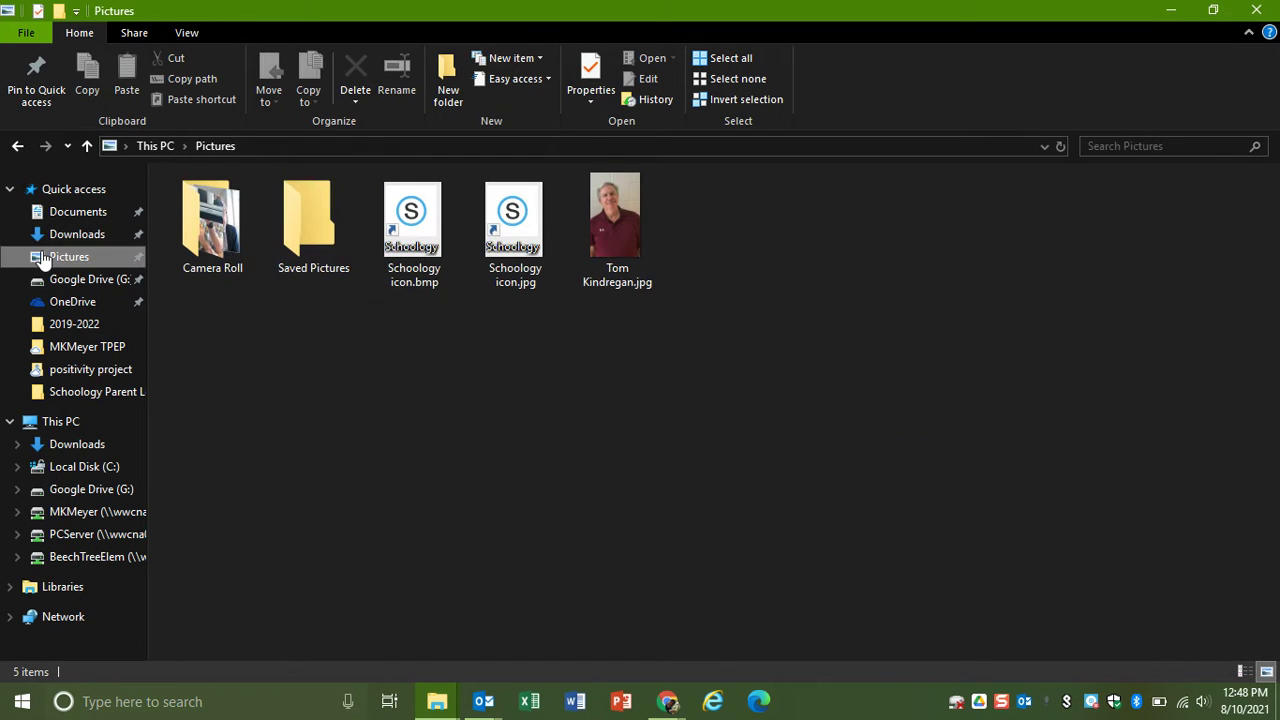
pyautogui.click(88, 236)
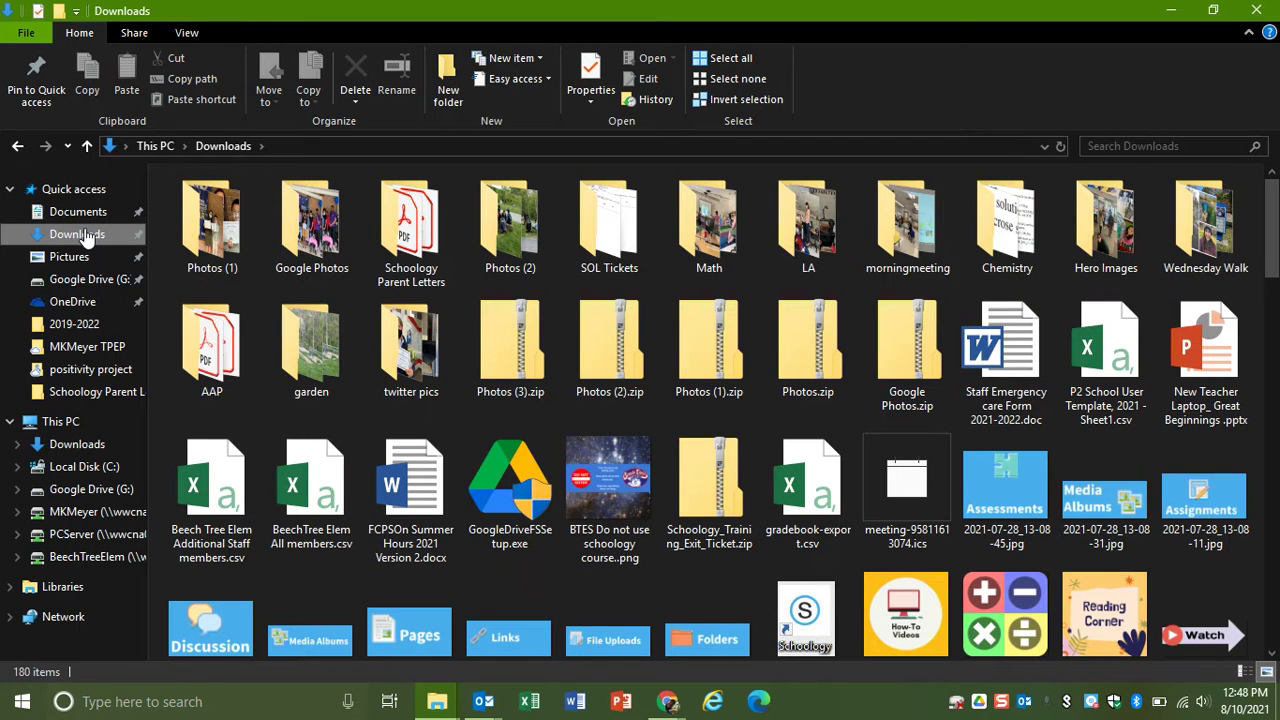
# Extract Photos (3).zip into the default Photos (3) folder in Downloads.
pyautogui.rightClick(507, 353)
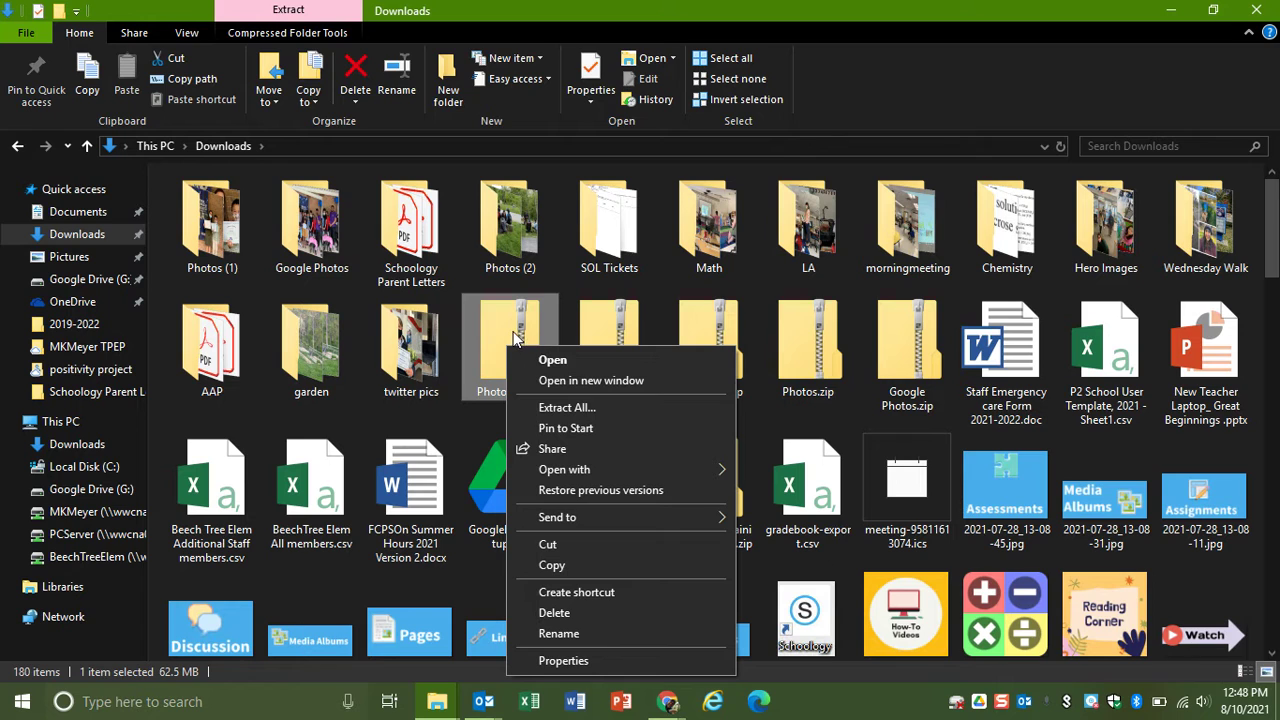
pyautogui.click(558, 409)
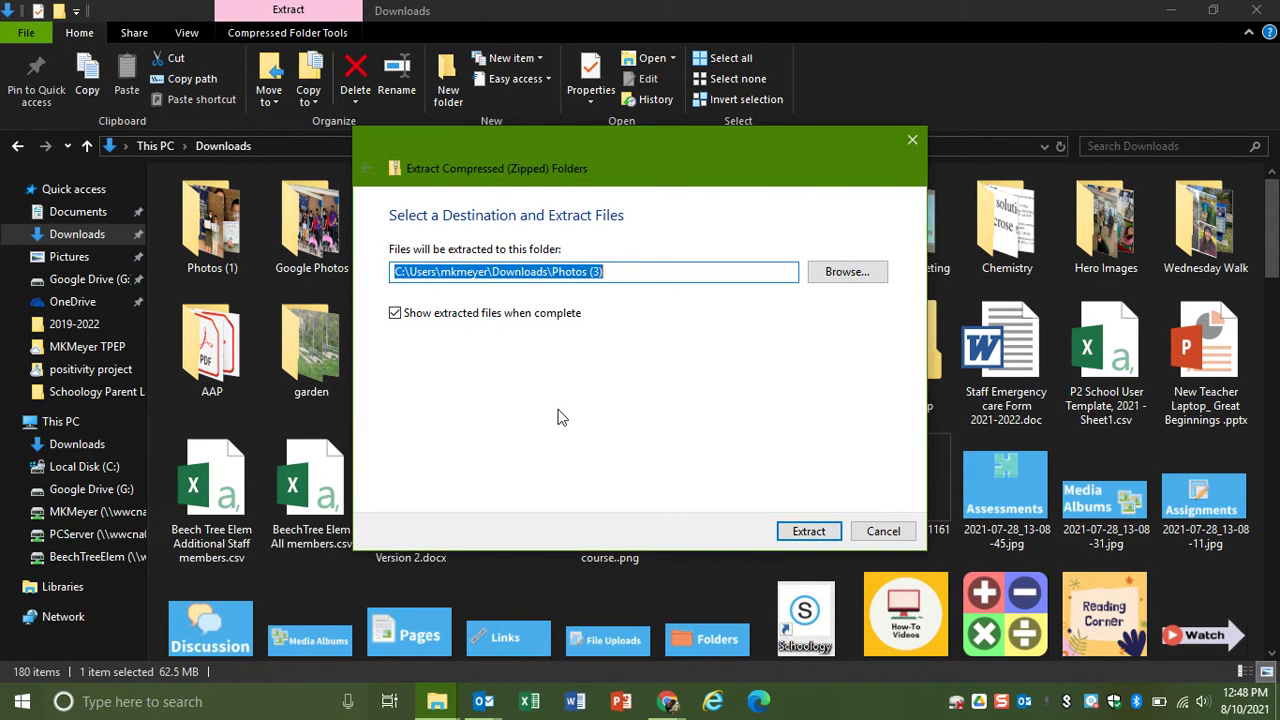
pyautogui.click(808, 531)
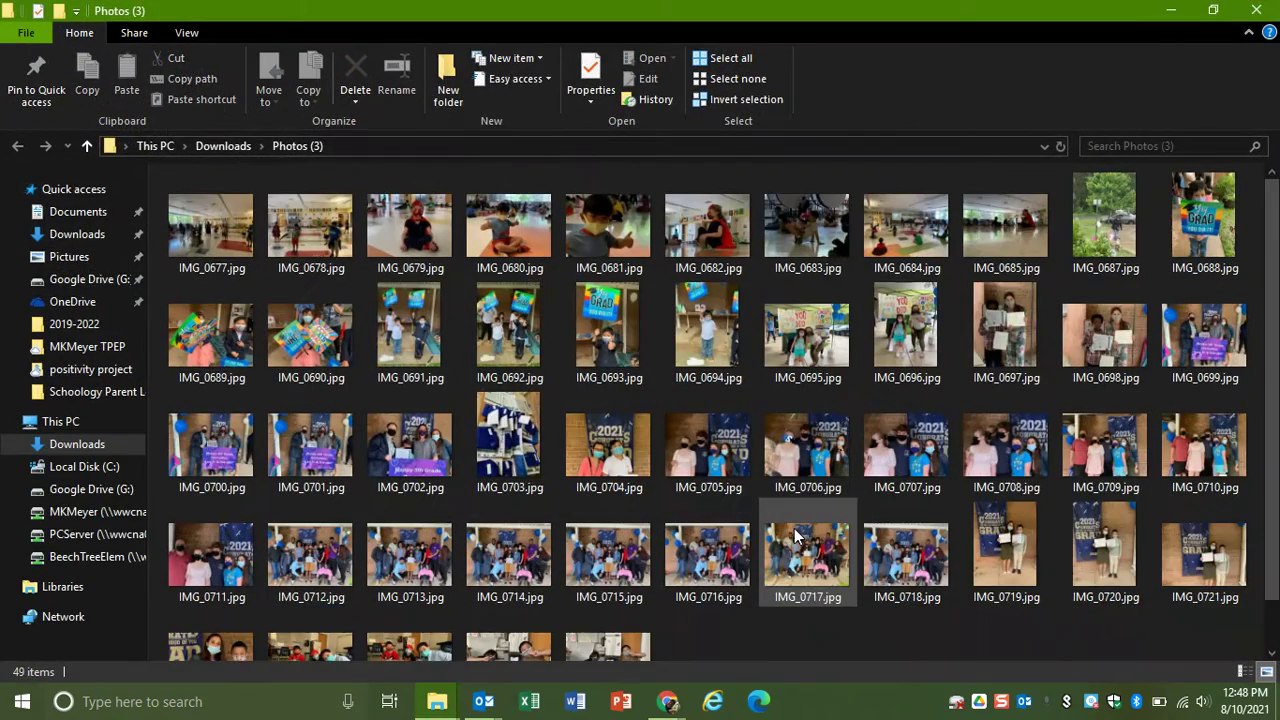
# Go back up to Downloads and try dragging the Photos (3) folder toward Google Drive.
pyautogui.click(229, 147)
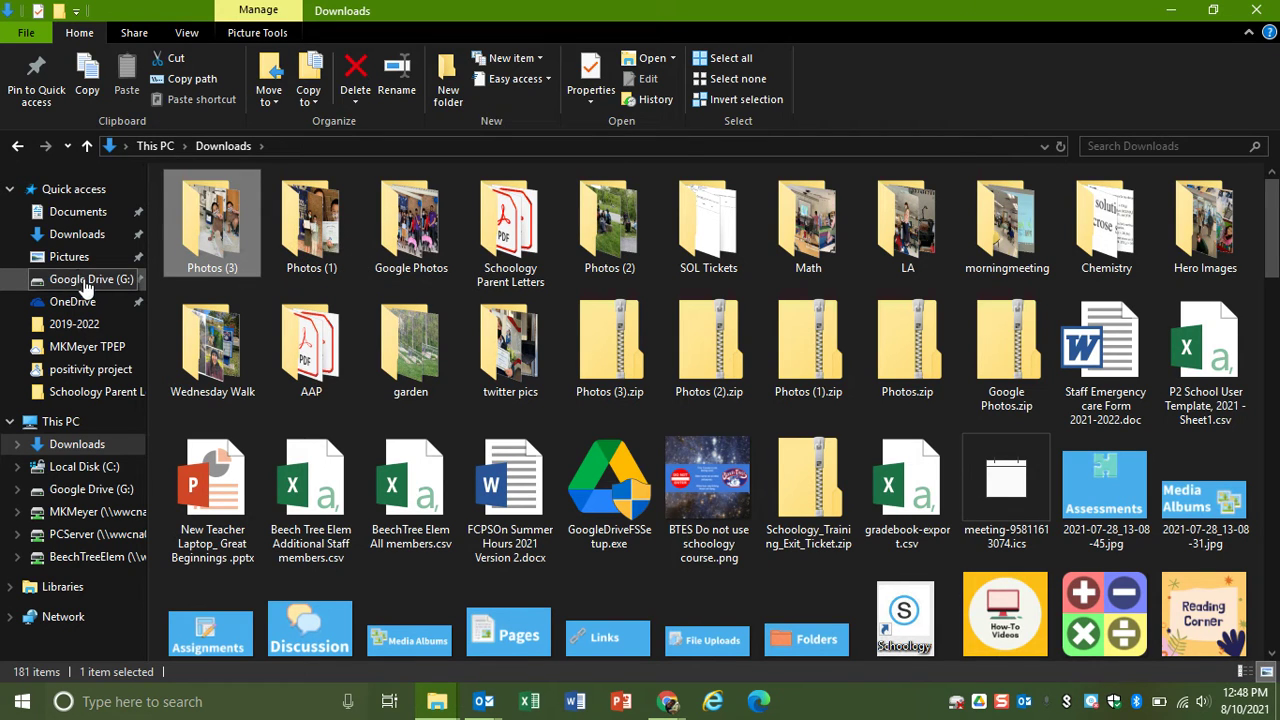
pyautogui.moveTo(212, 225)
pyautogui.mouseDown()
pyautogui.moveTo(92, 280)
pyautogui.moveTo(103, 290)
pyautogui.moveTo(208, 238)
pyautogui.mouseUp()
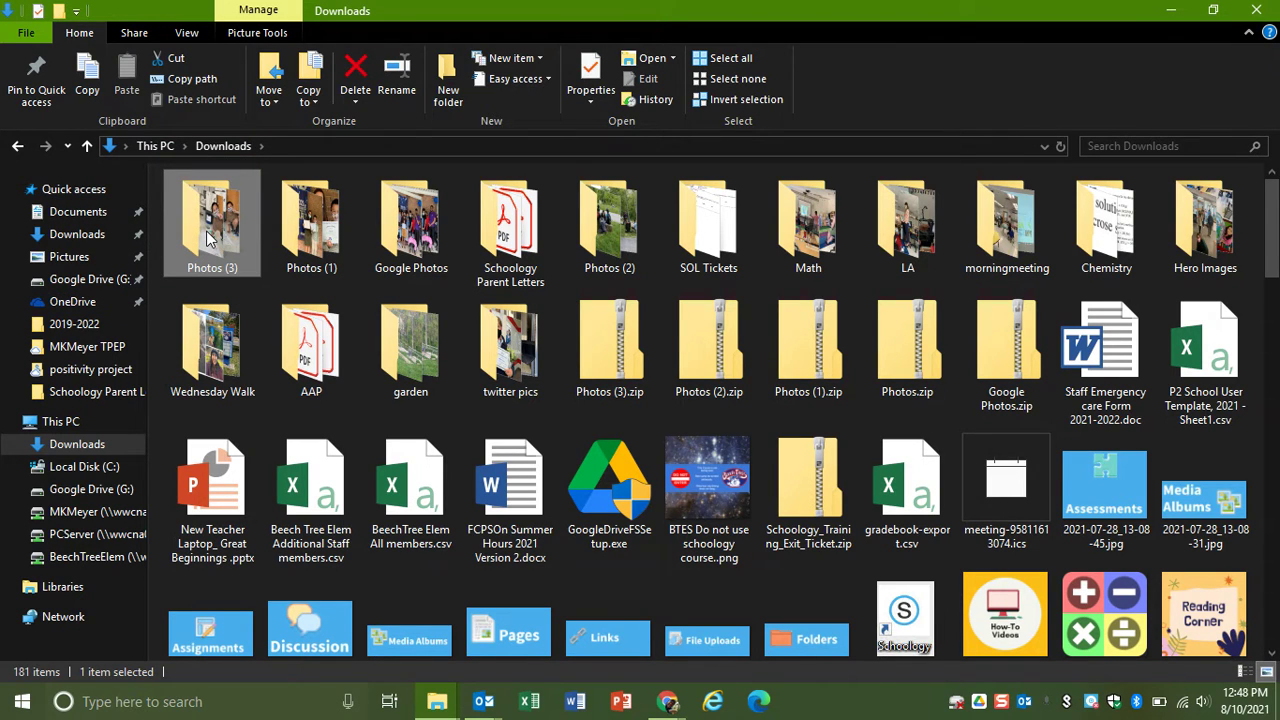
# Start extracting Photos (3).zip again and browse the destination to Google Drive (G:) > My Drive.
pyautogui.click(623, 328)
pyautogui.rightClick(622, 328)
pyautogui.click(684, 389)
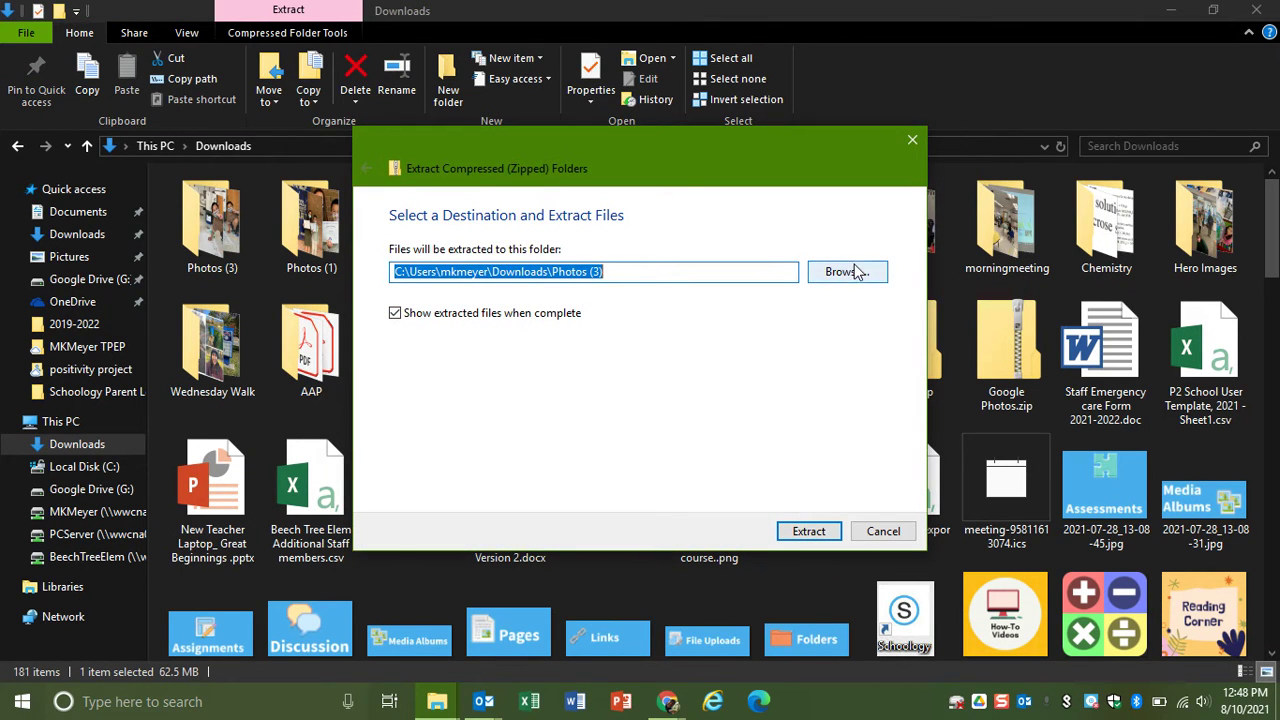
pyautogui.click(856, 272)
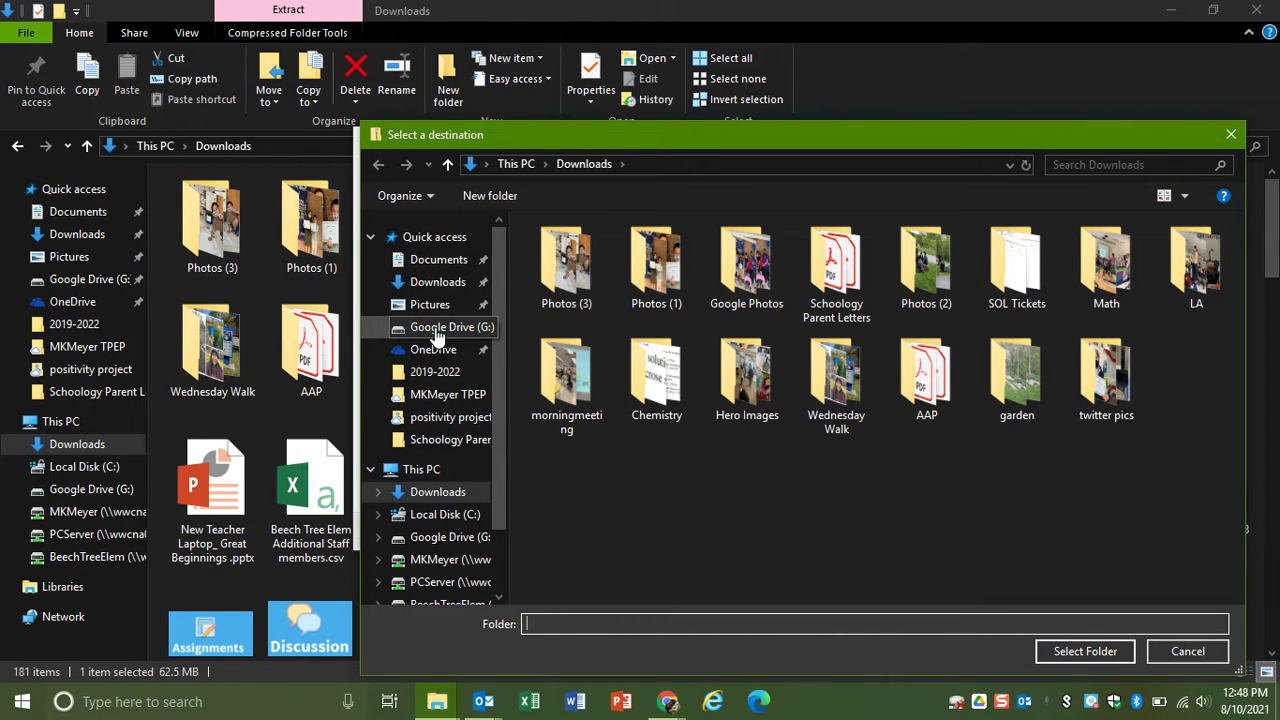
pyautogui.click(437, 327)
pyautogui.click(585, 252)
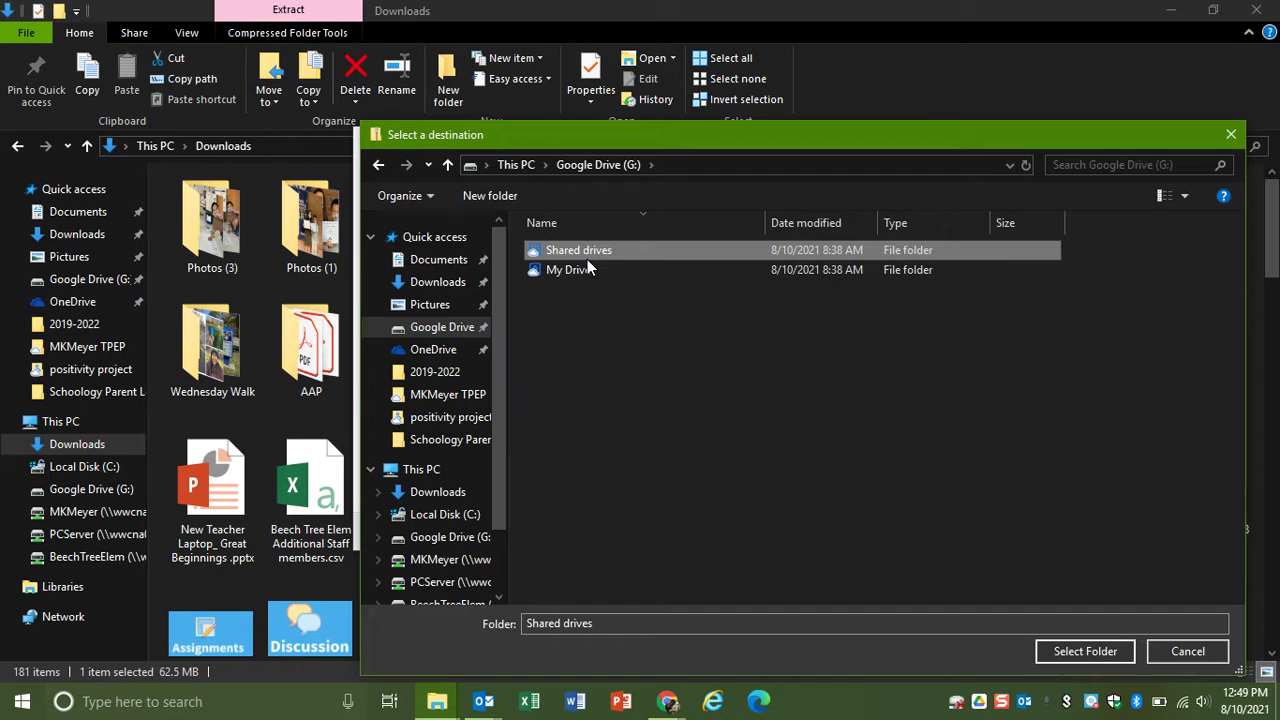
pyautogui.doubleClick(581, 266)
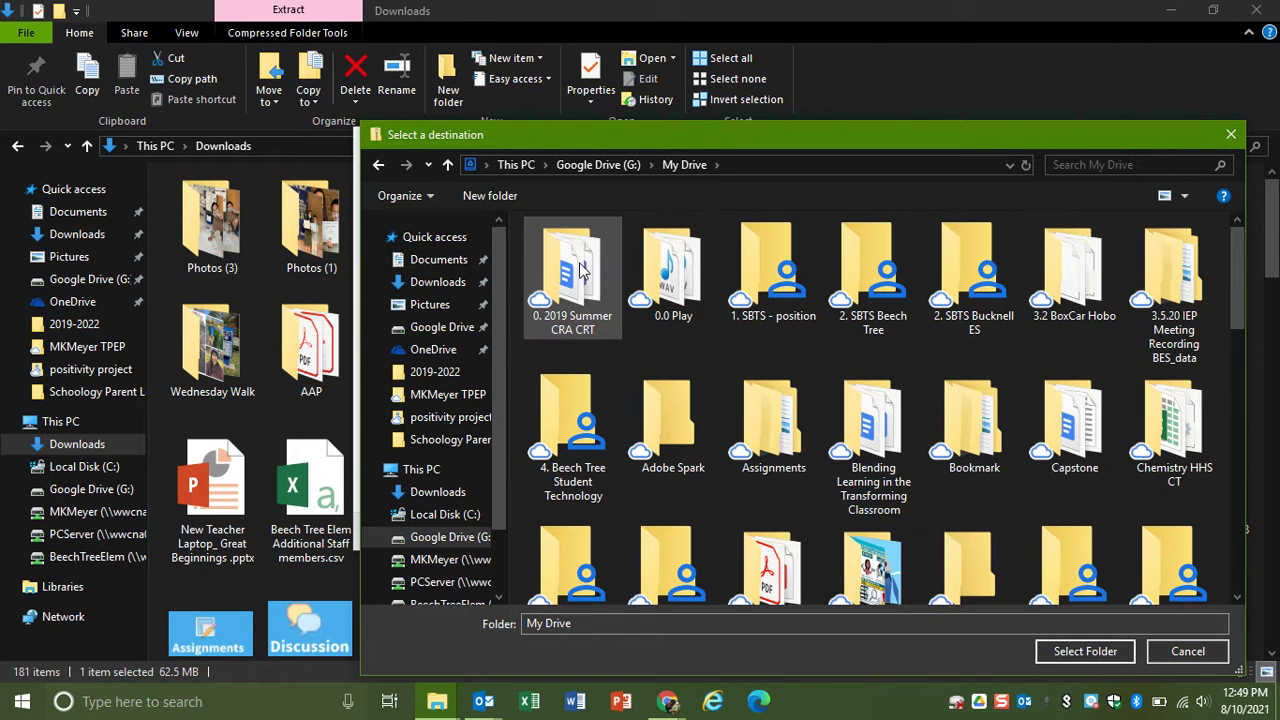
pyautogui.moveTo(1237, 278); pyautogui.dragTo(1237, 530)
# Create a new 'photo teste' folder in My Drive and select it as the extraction folder.
pyautogui.rightClick(732, 515)
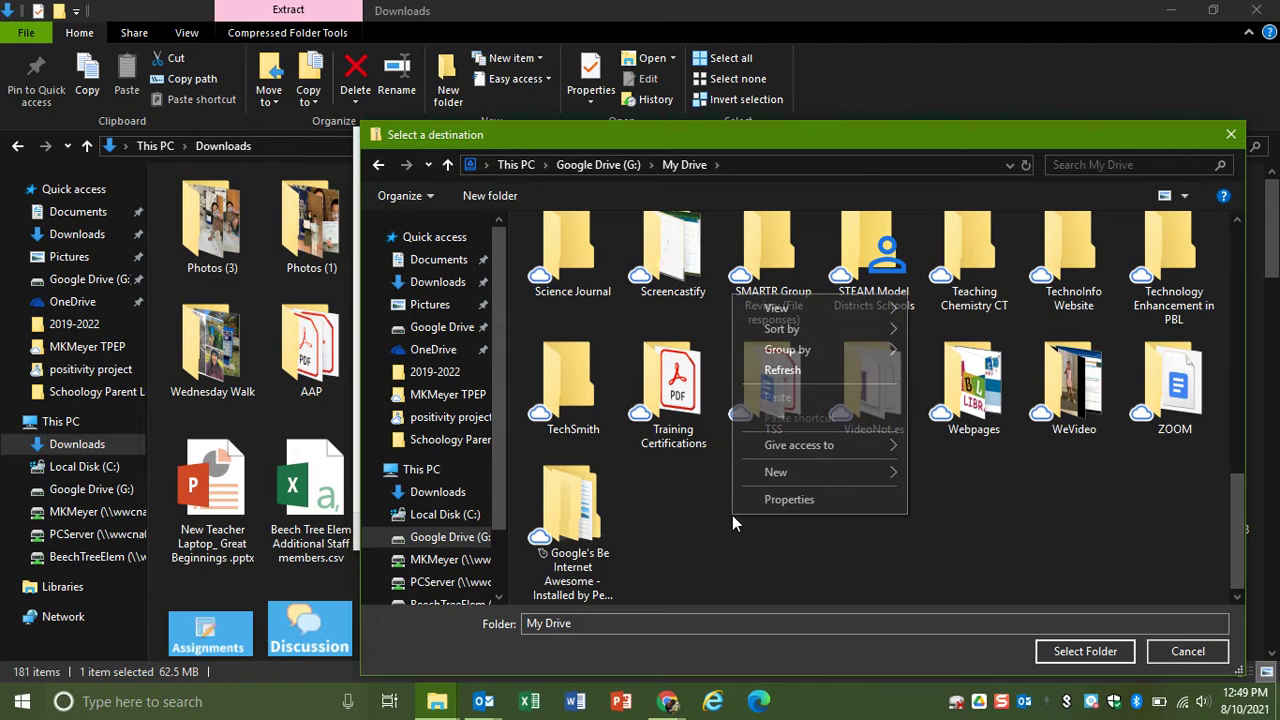
pyautogui.moveTo(795, 476)
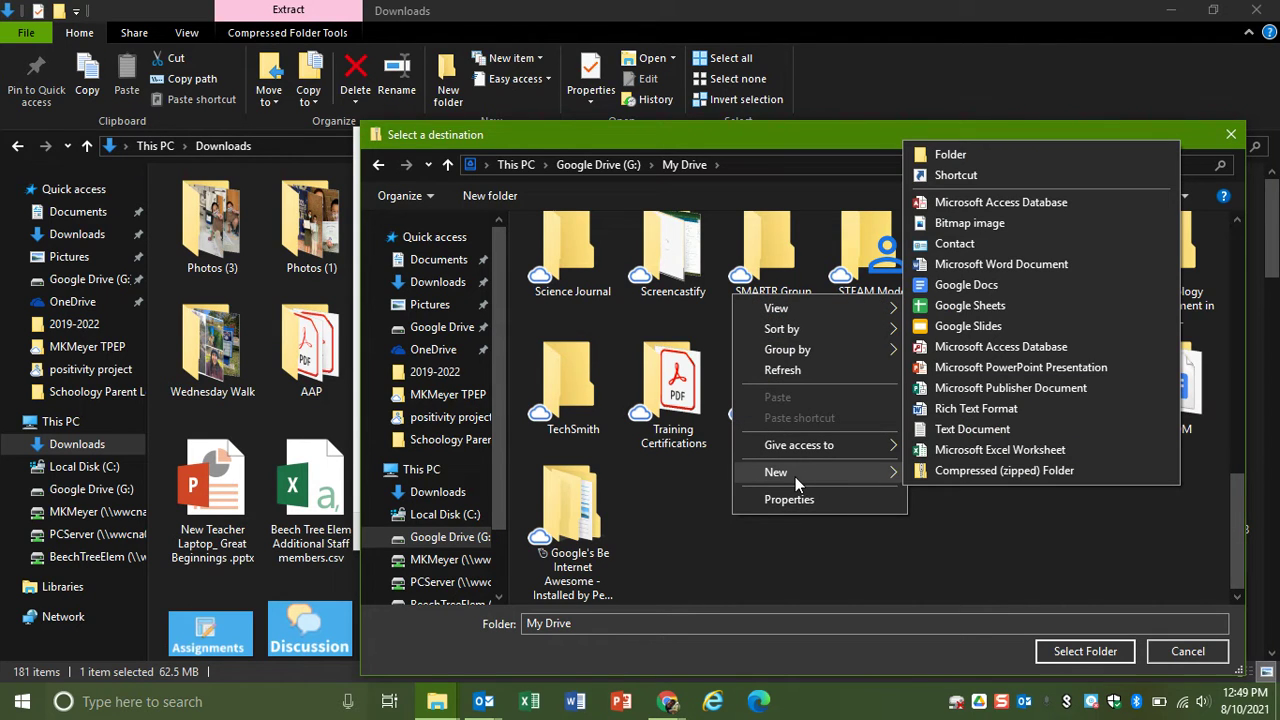
pyautogui.click(965, 154)
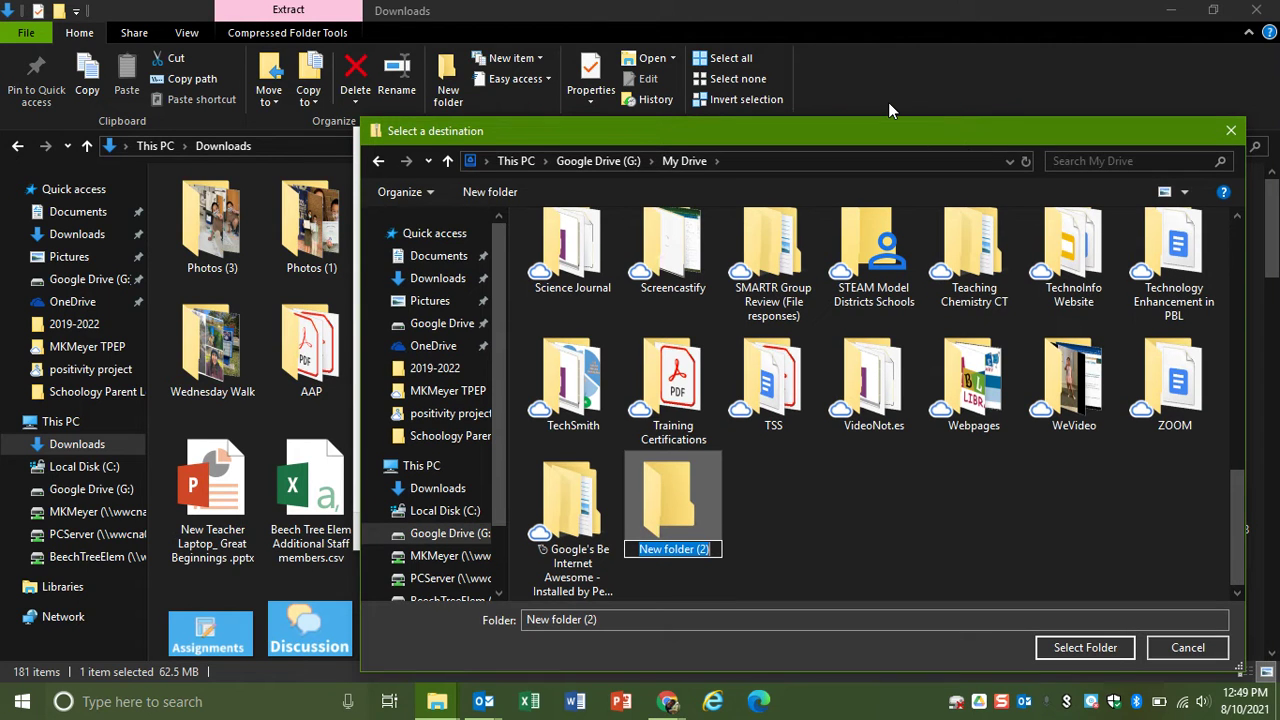
pyautogui.press('BackSpace')
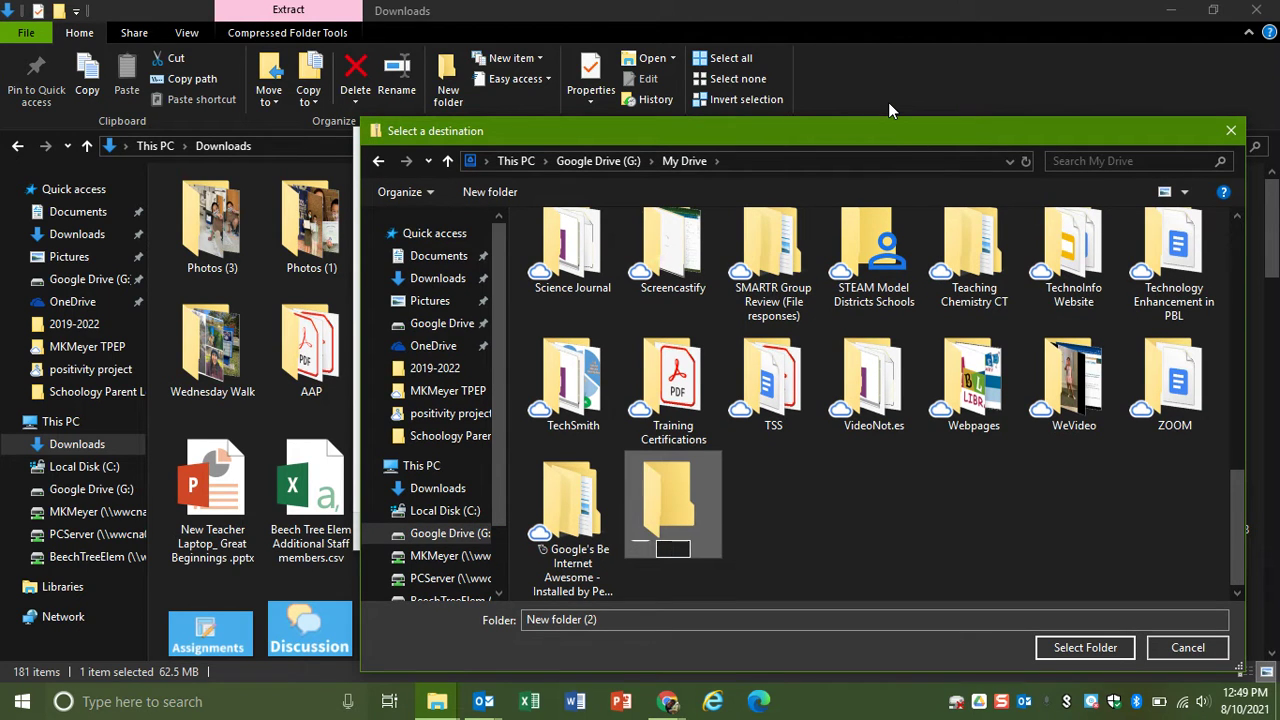
pyautogui.write('photo teste')
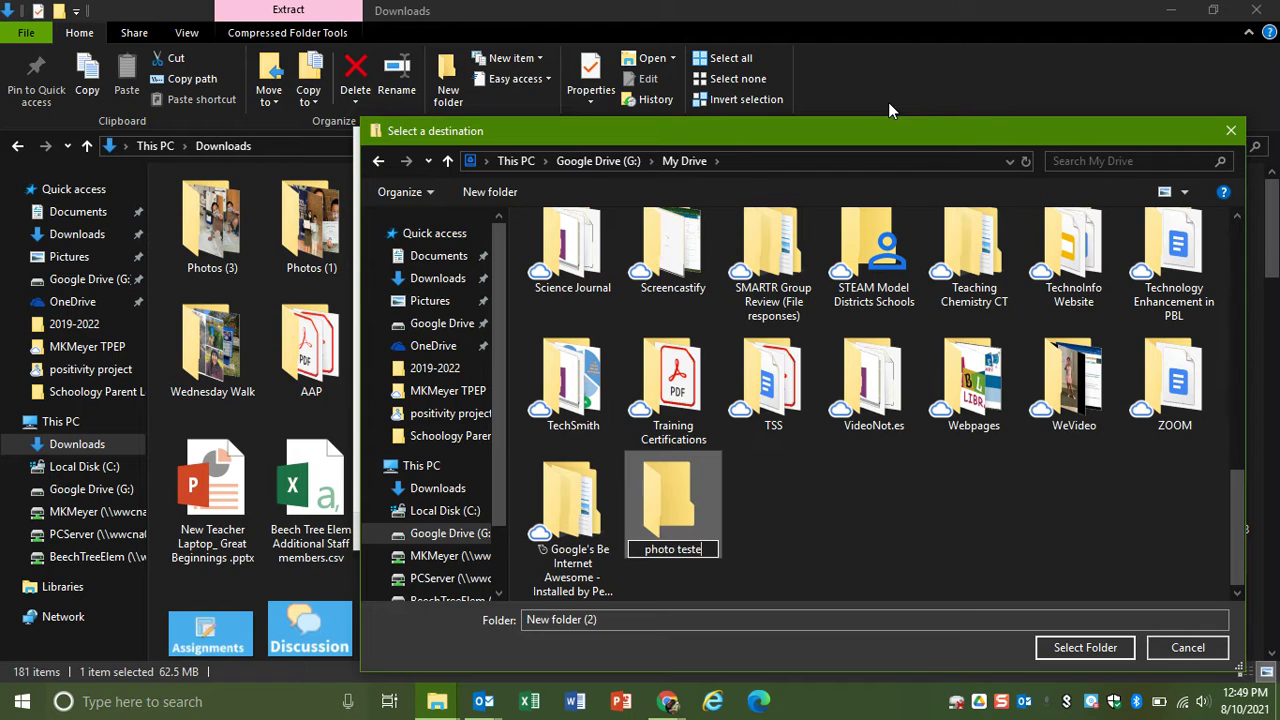
pyautogui.press('Return')
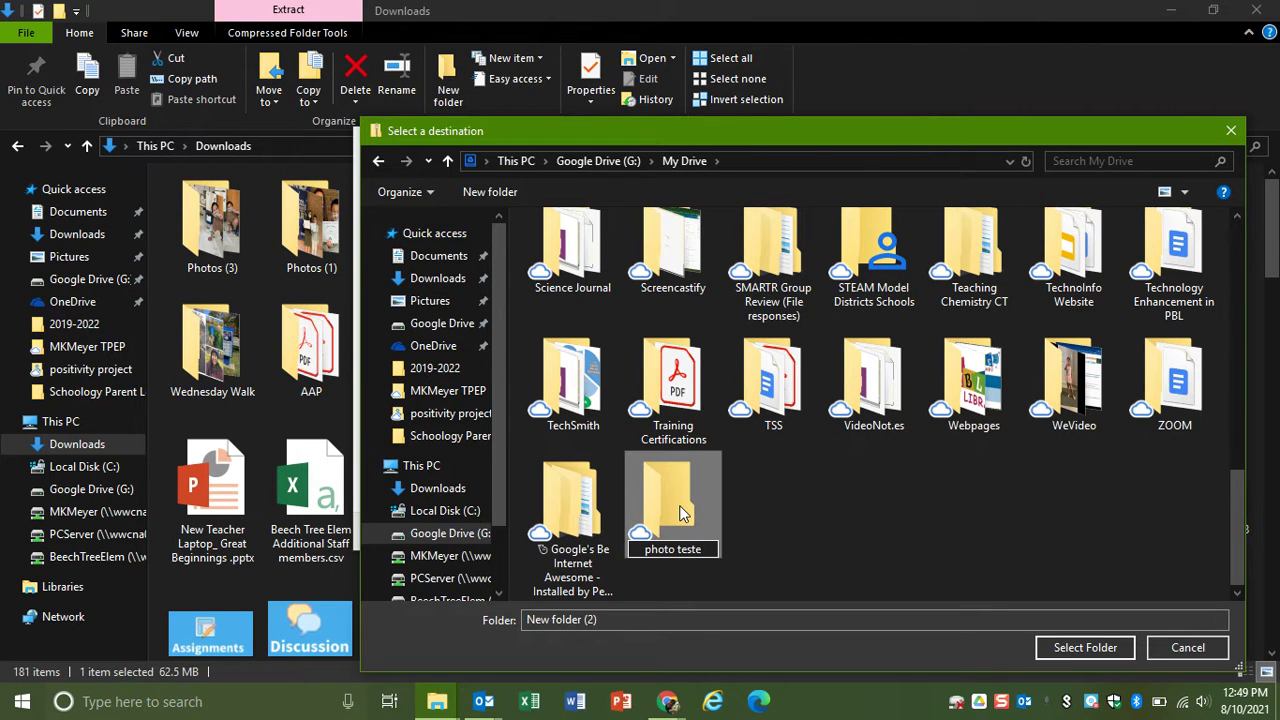
pyautogui.doubleClick(679, 507)
pyautogui.click(1100, 651)
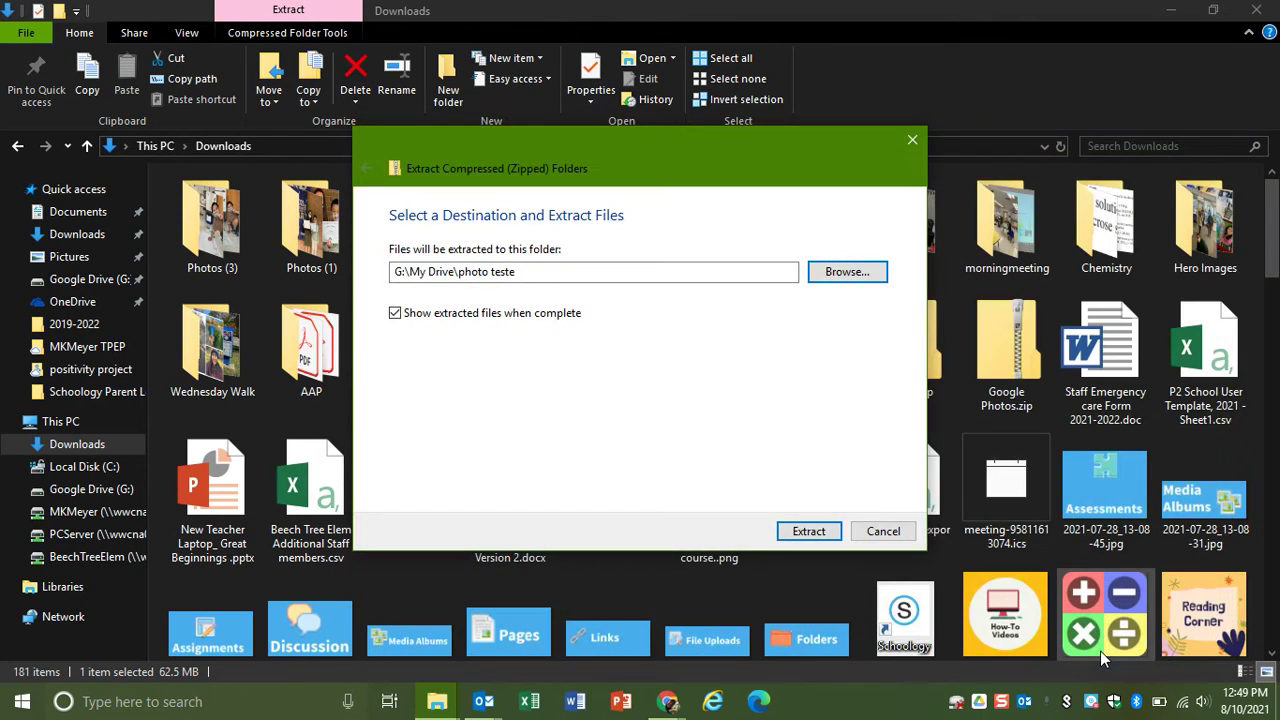
# Extract the 49 photos into photo teste, then navigate up through My Drive back to Downloads.
pyautogui.click(786, 538)
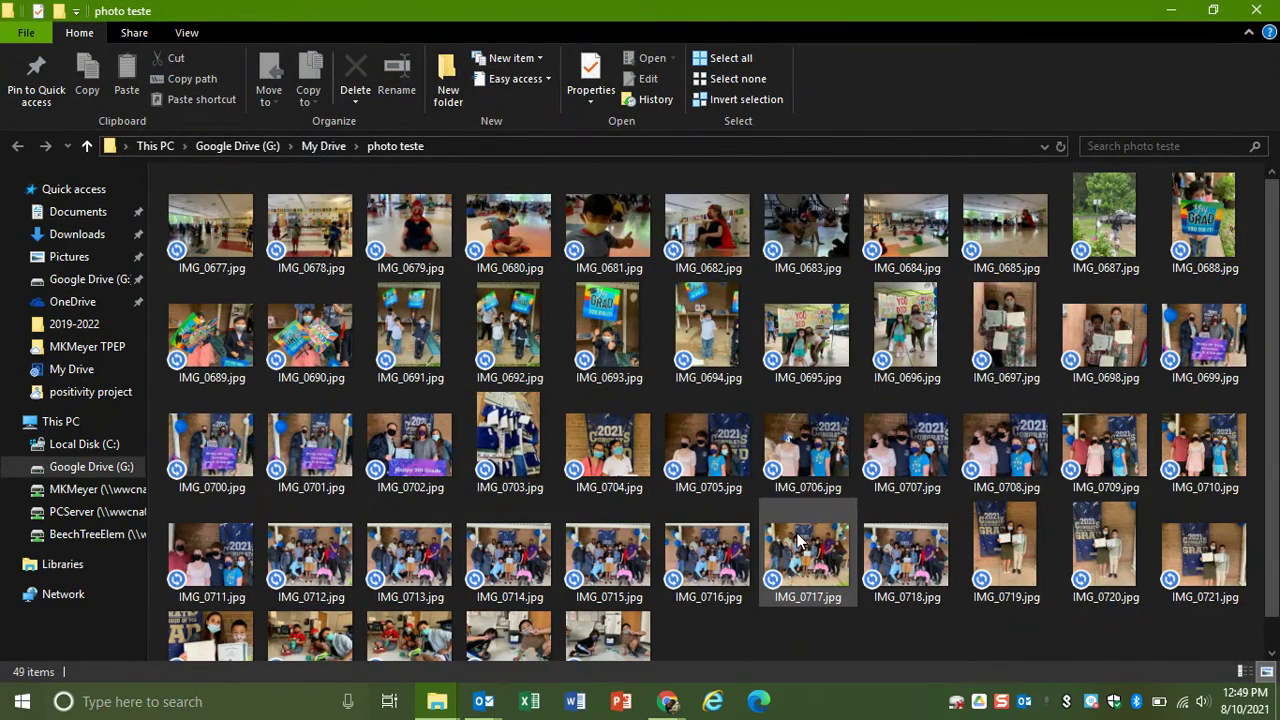
pyautogui.click(318, 149)
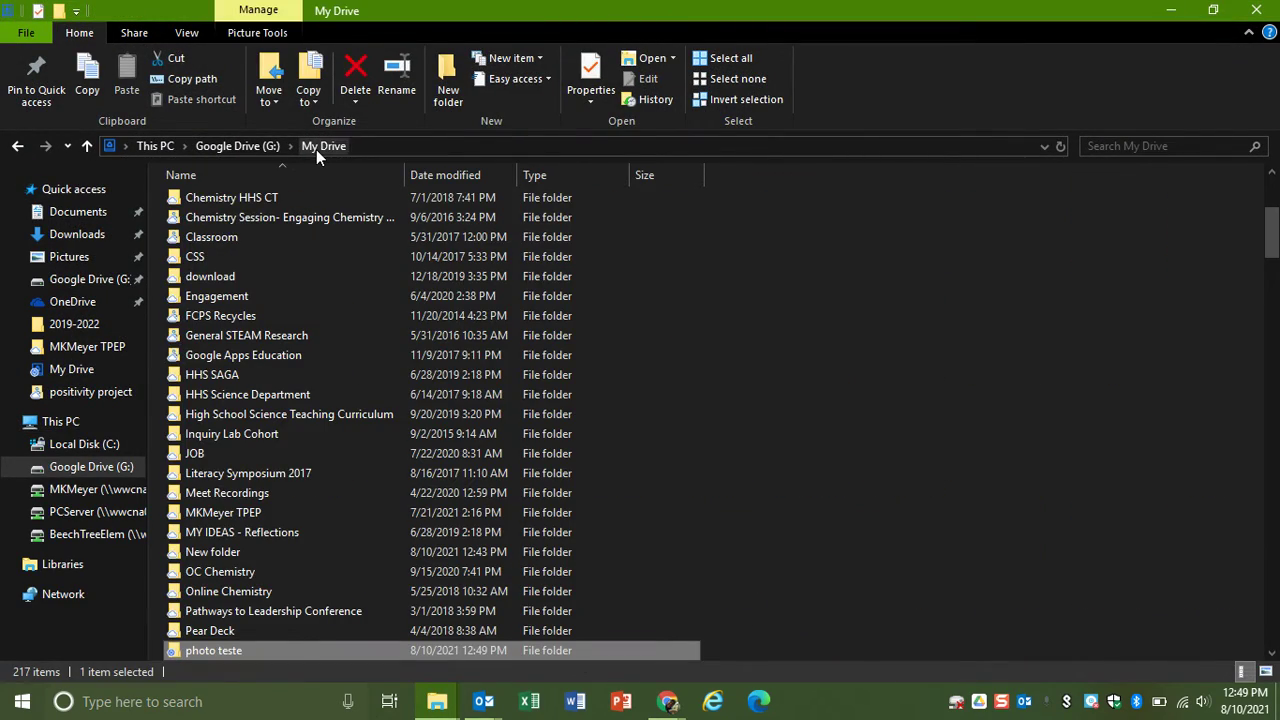
pyautogui.click(254, 146)
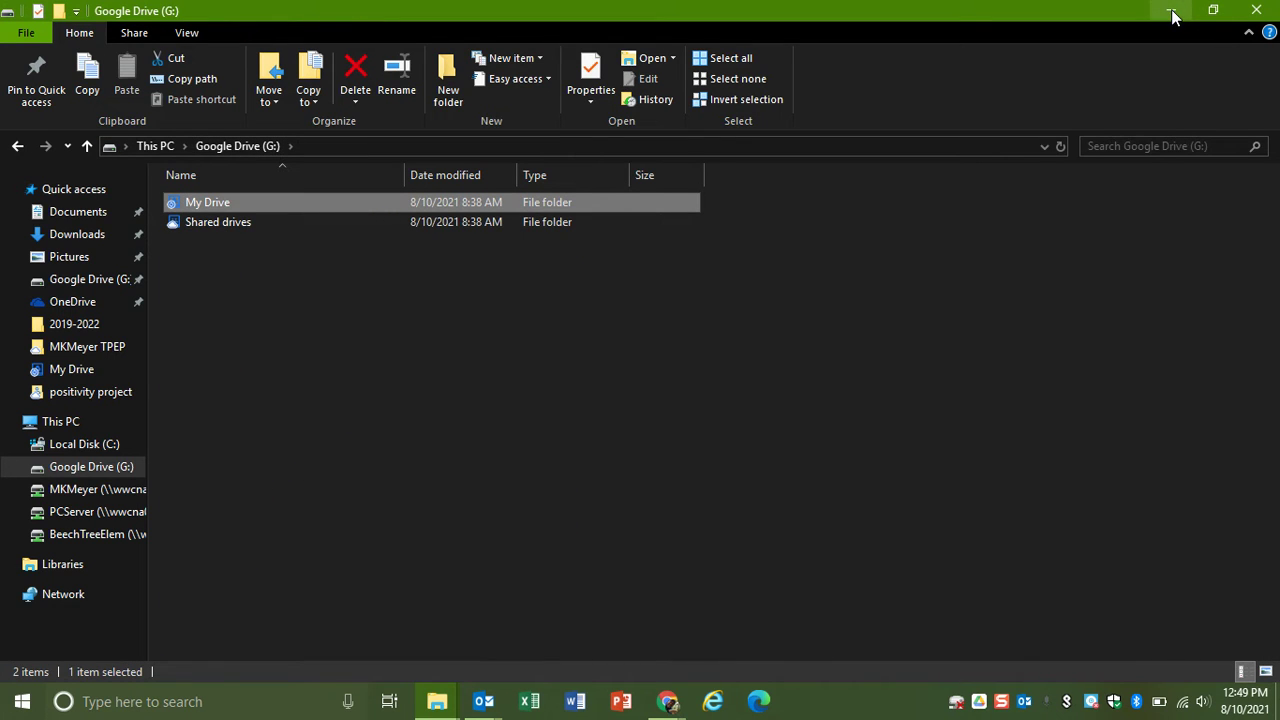
pyautogui.click(88, 234)
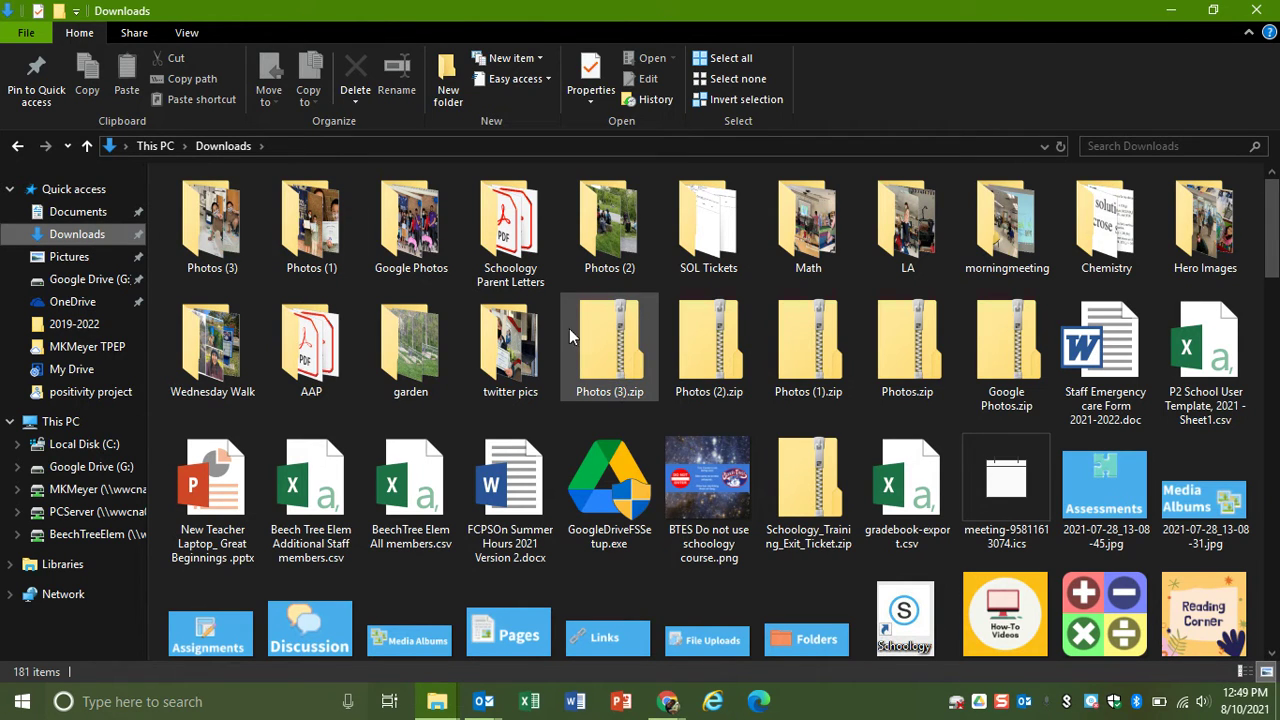
pyautogui.rightClick(614, 336)
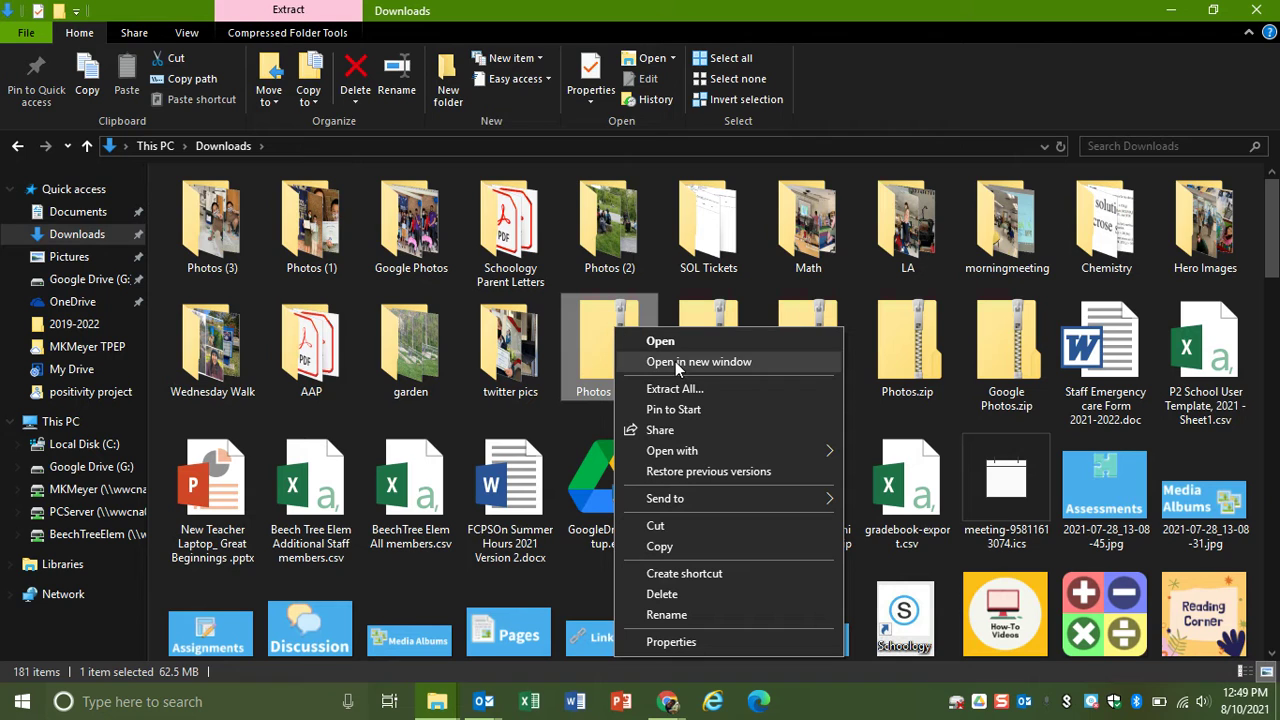
pyautogui.click(673, 389)
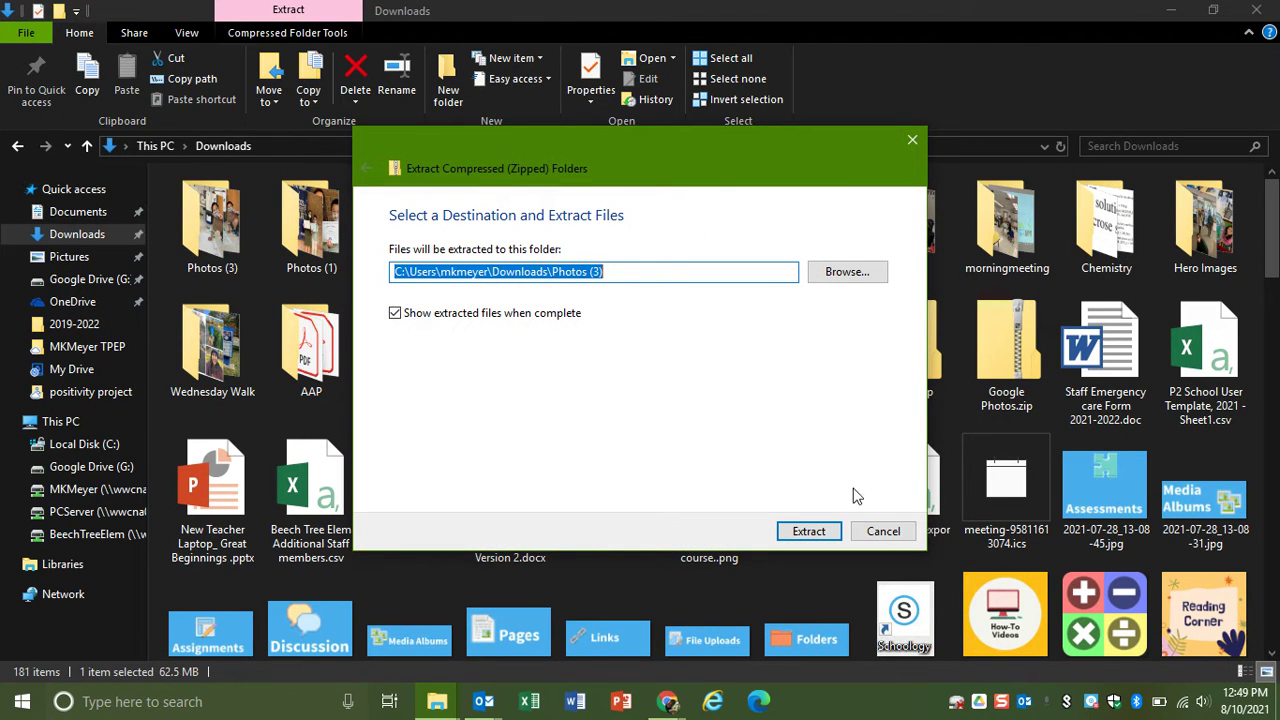
pyautogui.click(883, 531)
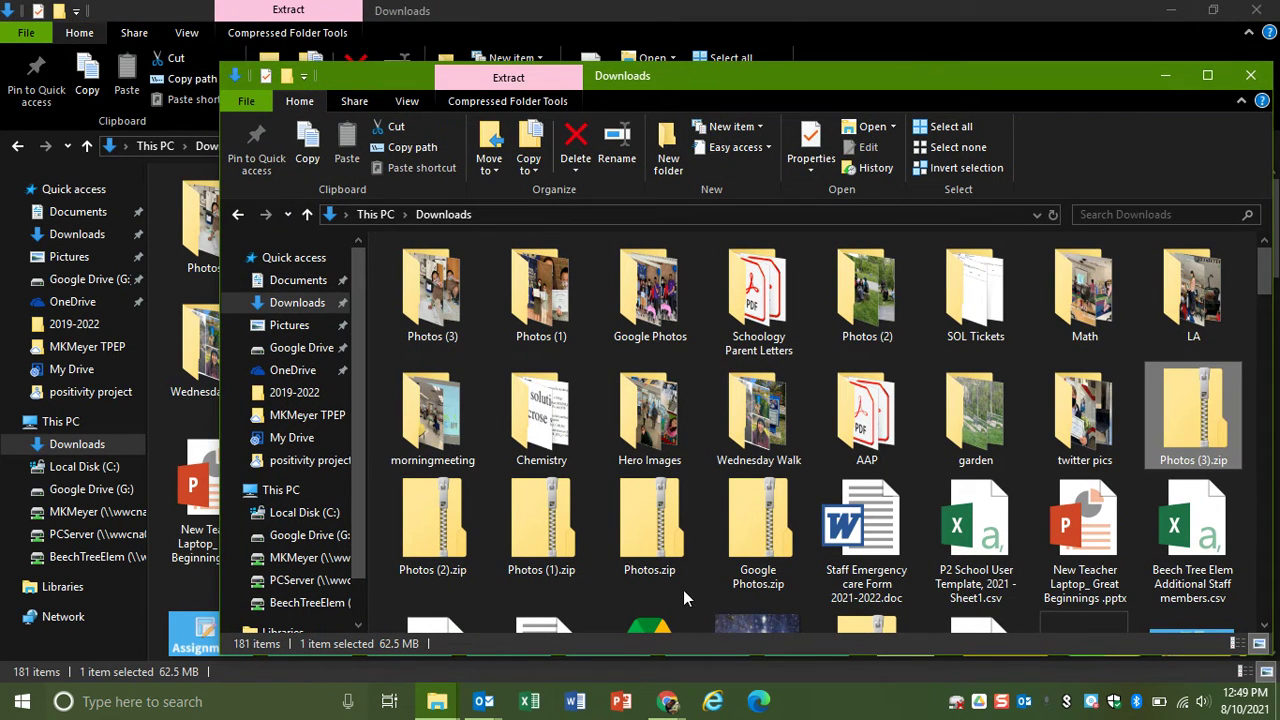
pyautogui.moveTo(667, 701)
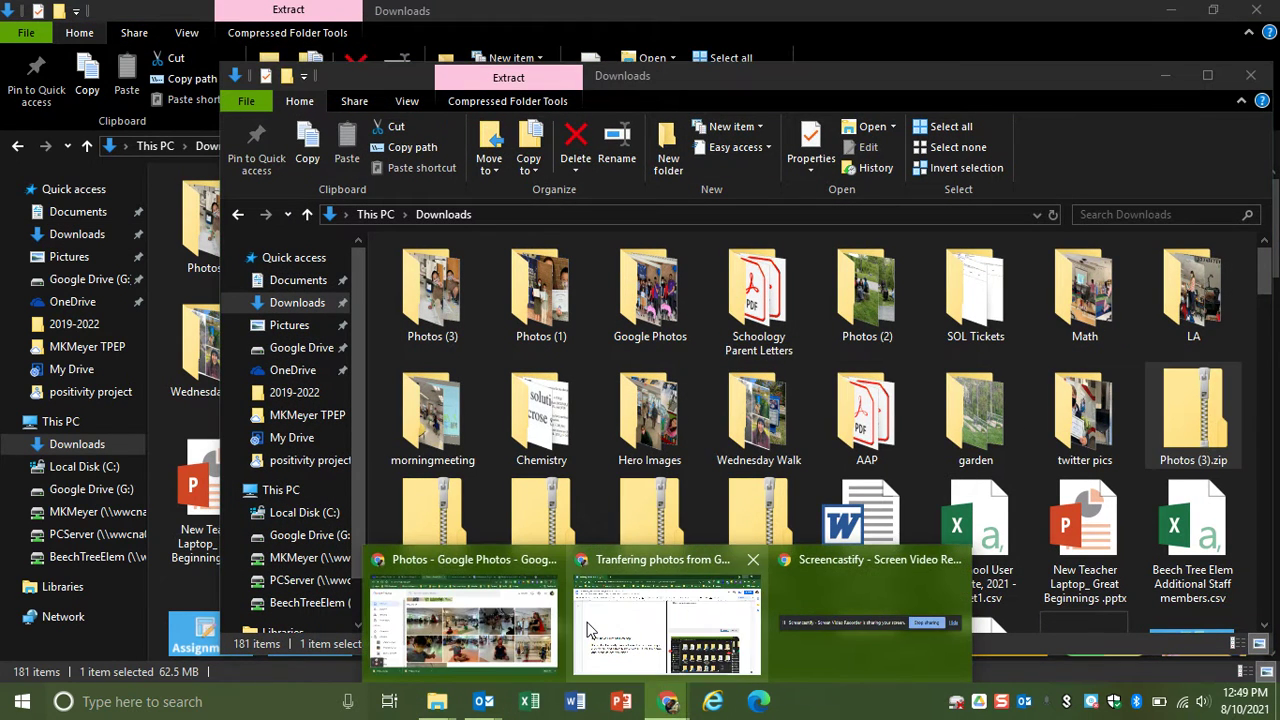
# Create a 'photos tester' folder in Drive's My Drive and restore down the browser beside File Explorer.
pyautogui.click(496, 638)
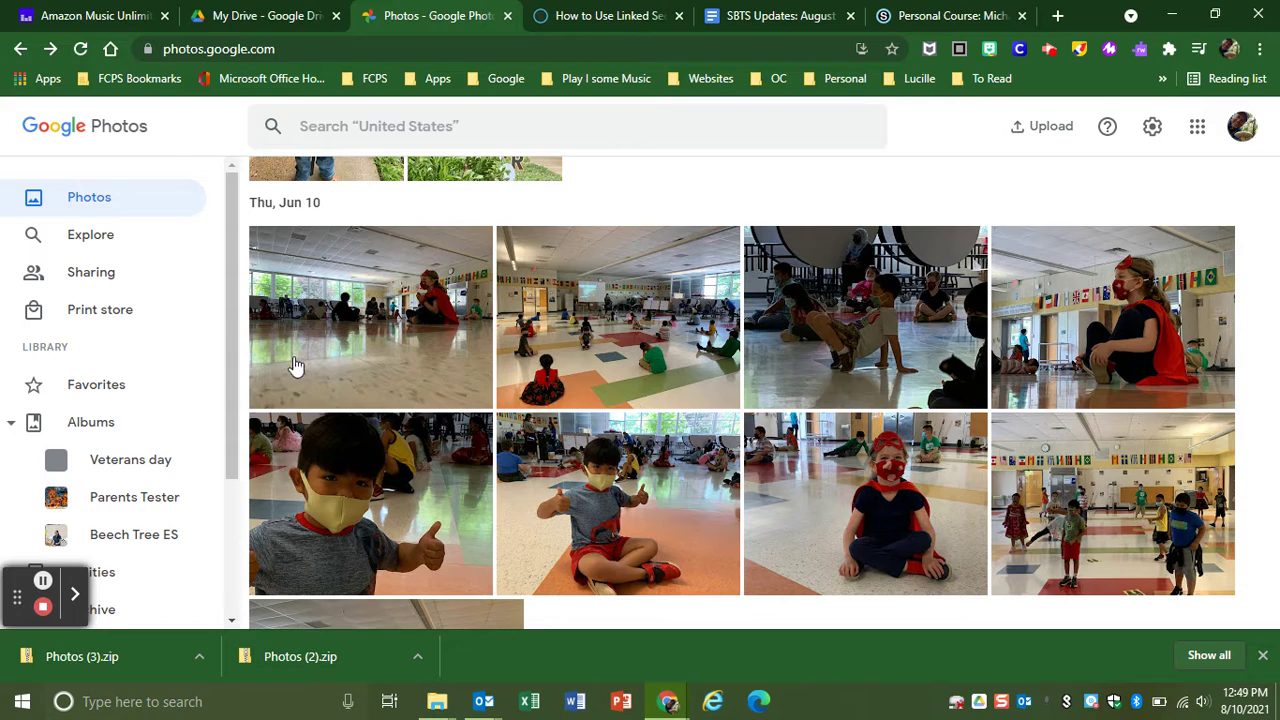
pyautogui.click(277, 18)
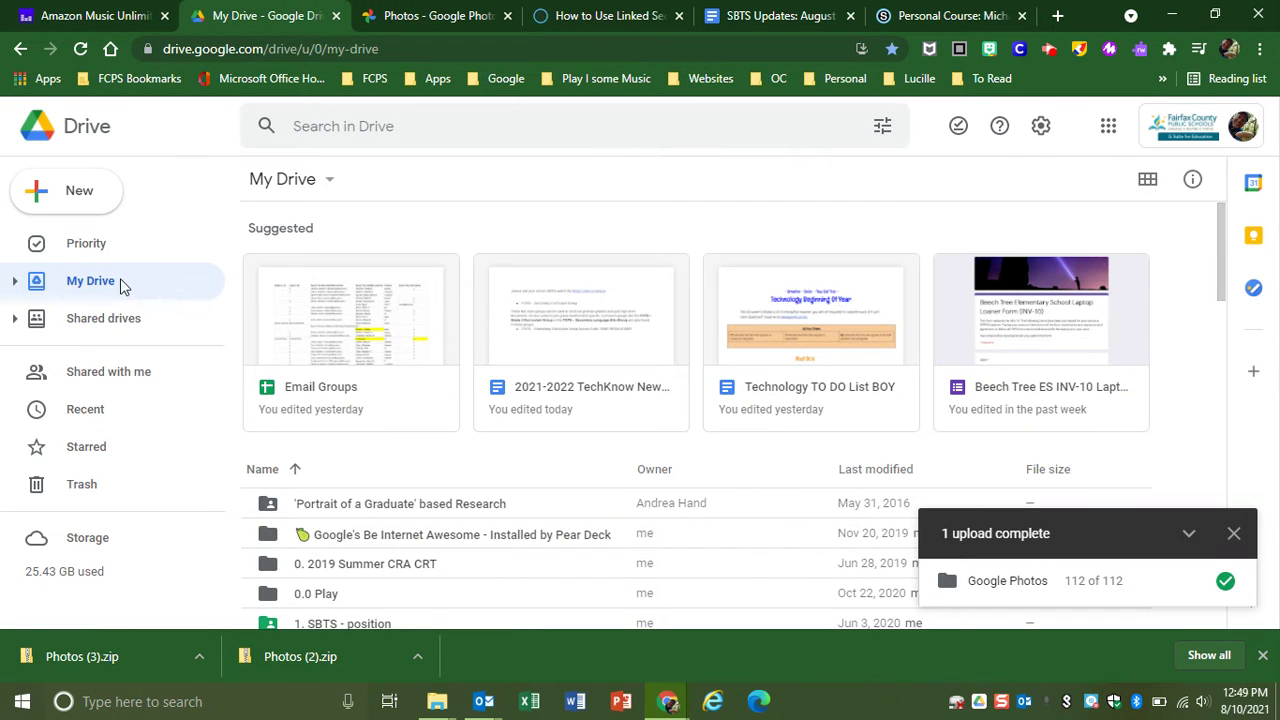
pyautogui.click(38, 198)
pyautogui.click(111, 200)
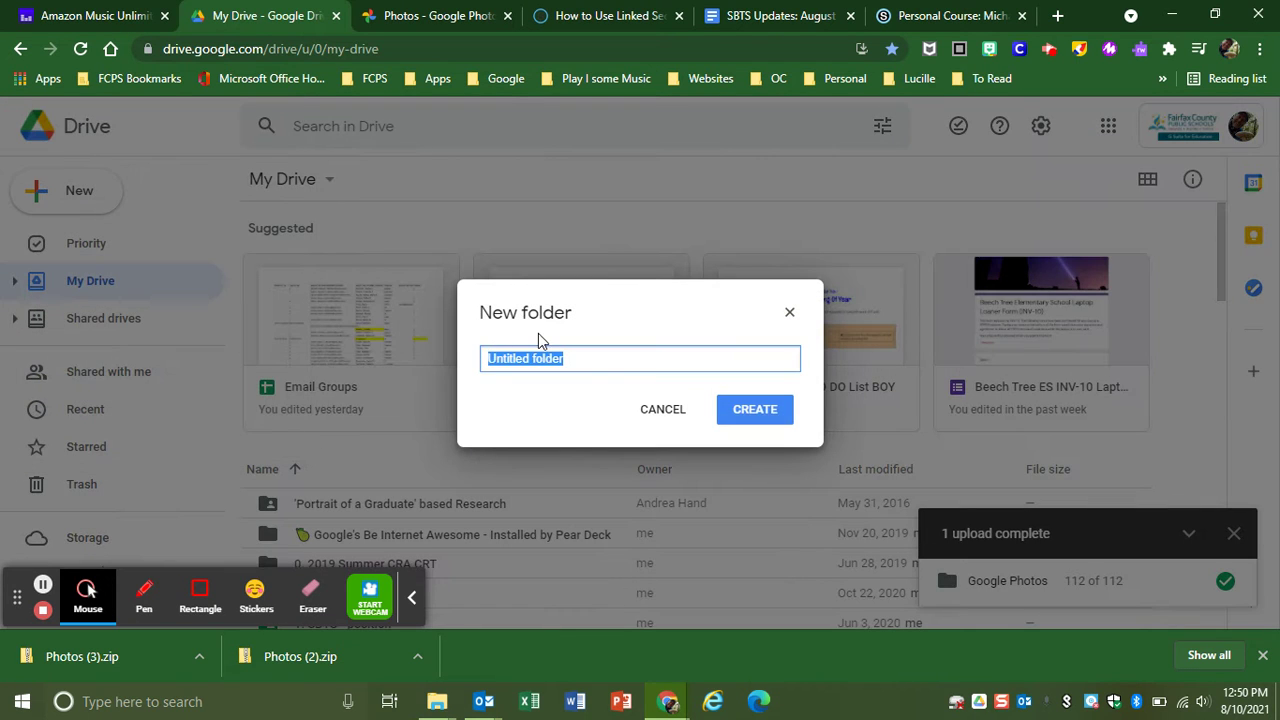
pyautogui.write('photos tester')
pyautogui.press('Return')
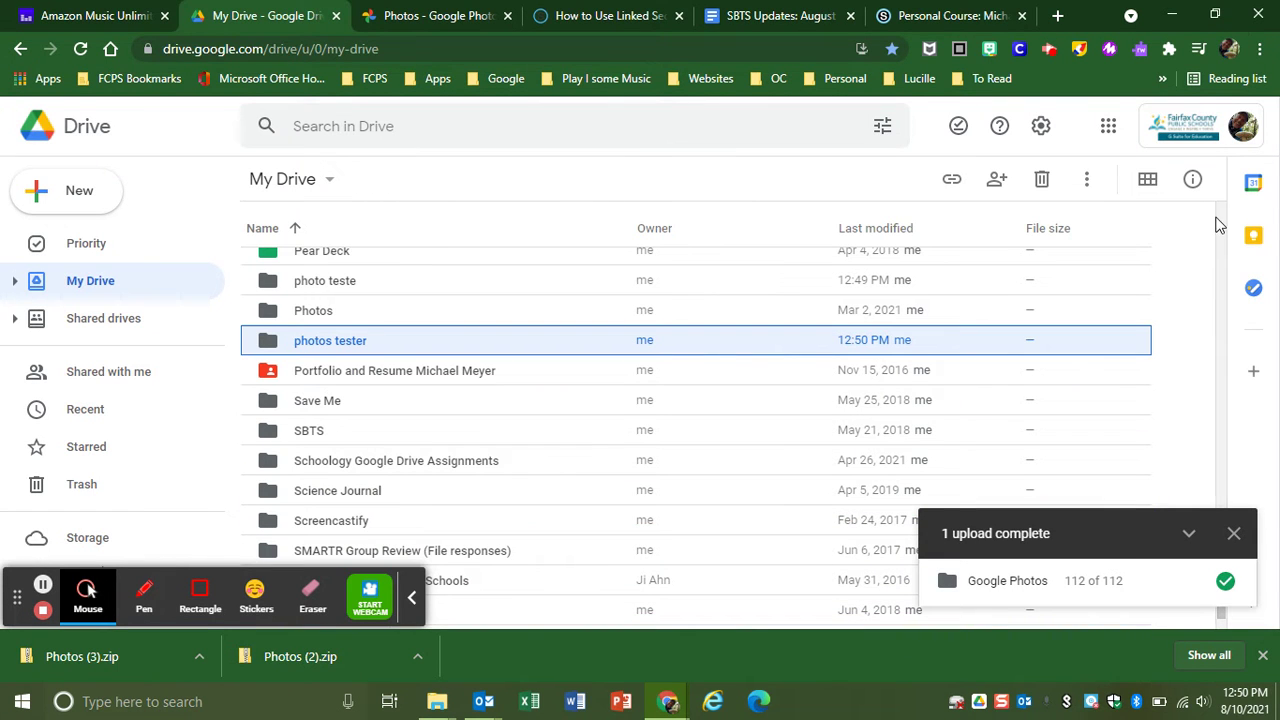
pyautogui.click(1214, 14)
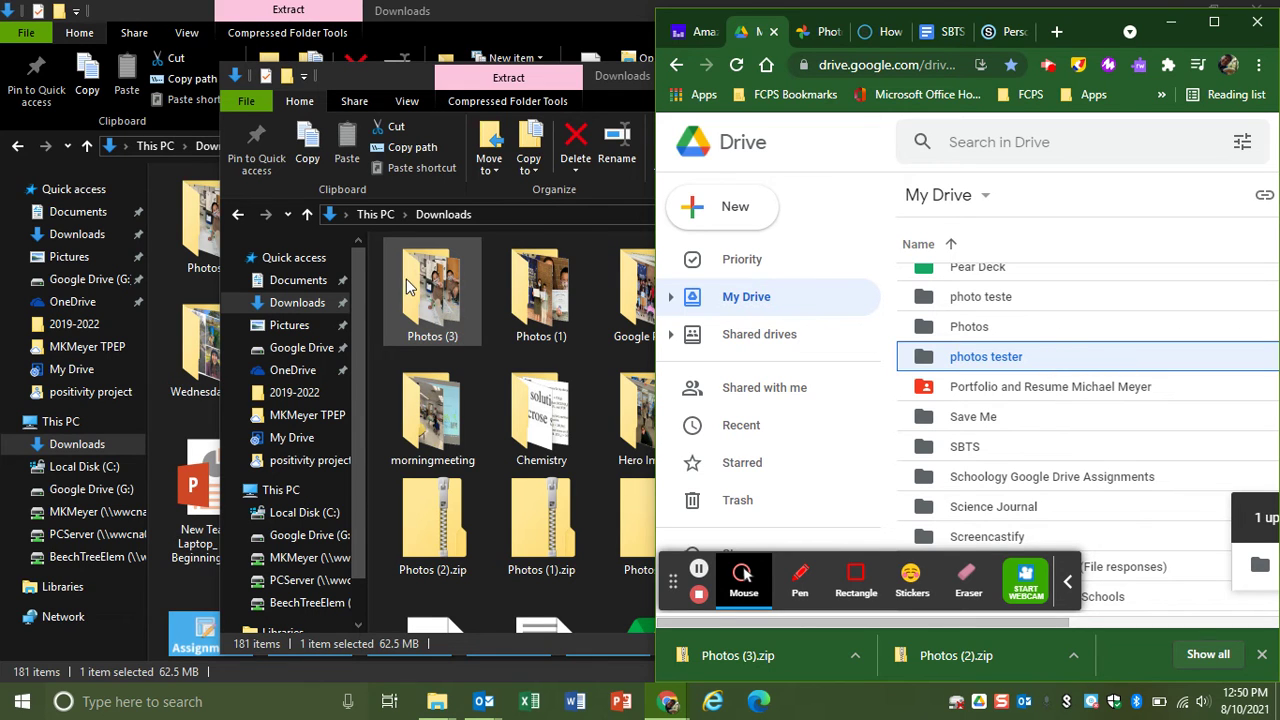
# Drag the Photos (3) folder from File Explorer onto photos tester in Drive, then open photos tester.
pyautogui.moveTo(415, 283); pyautogui.dragTo(967, 366)
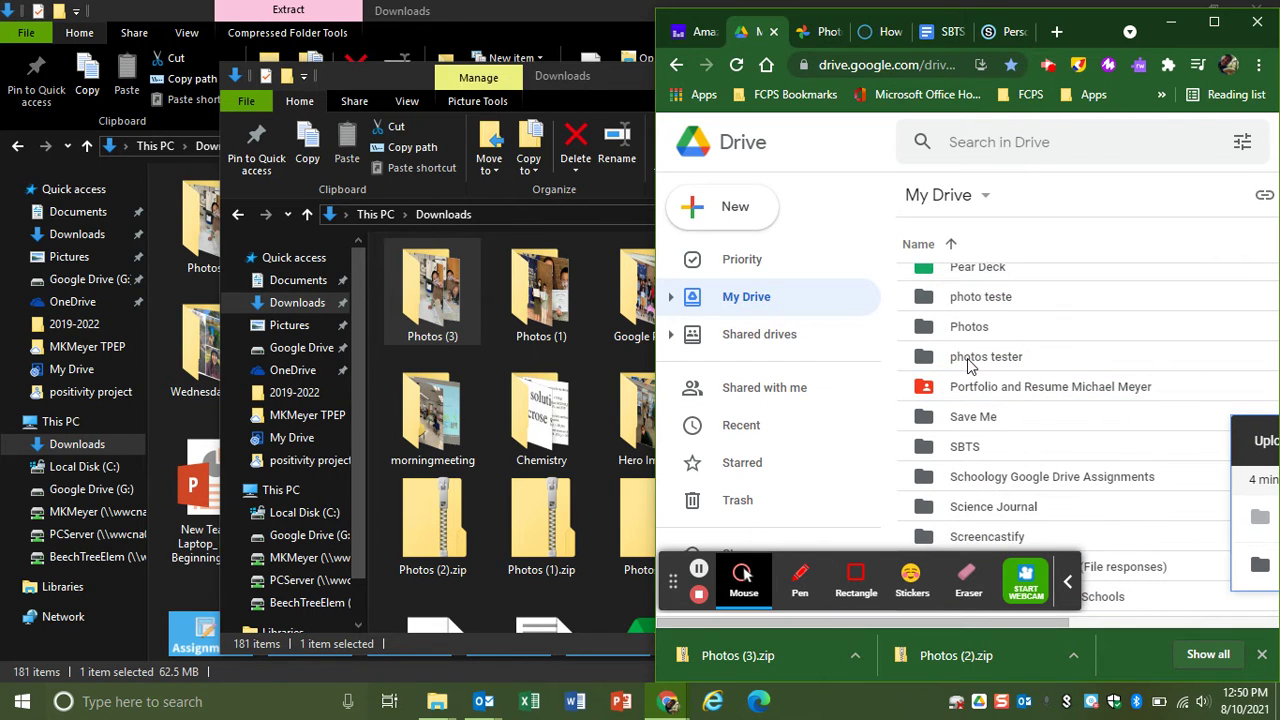
pyautogui.doubleClick(967, 362)
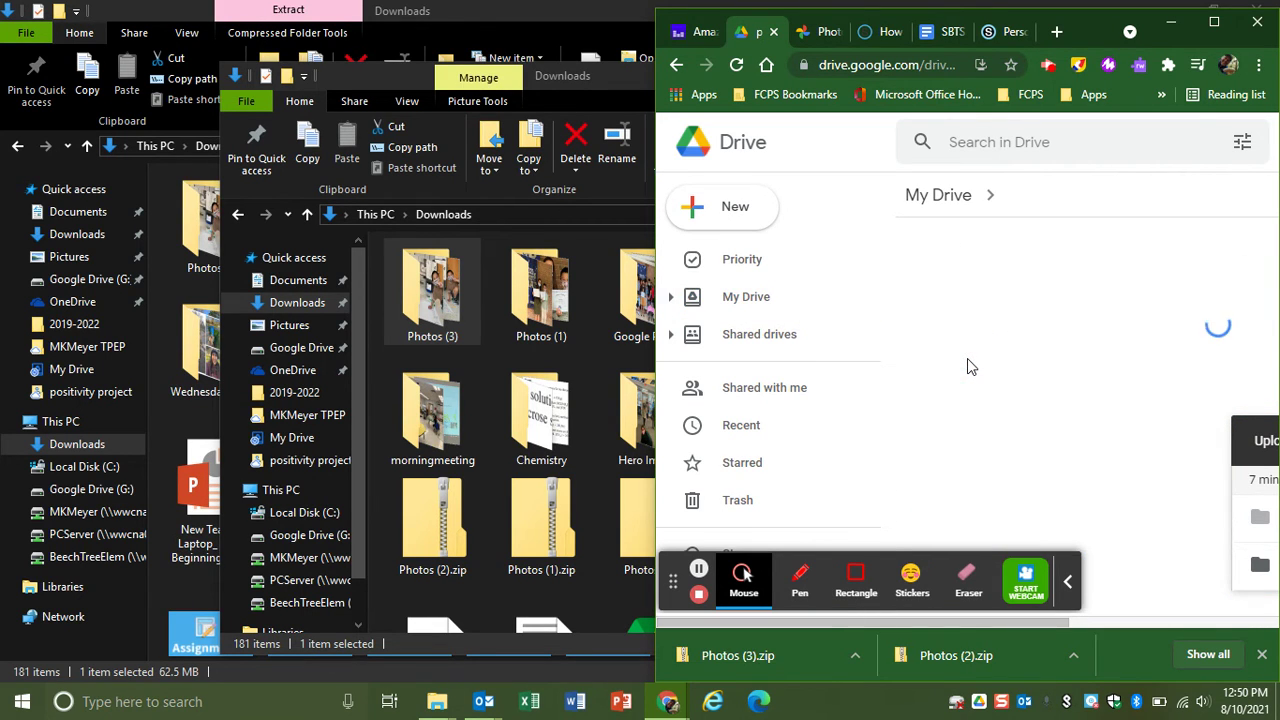